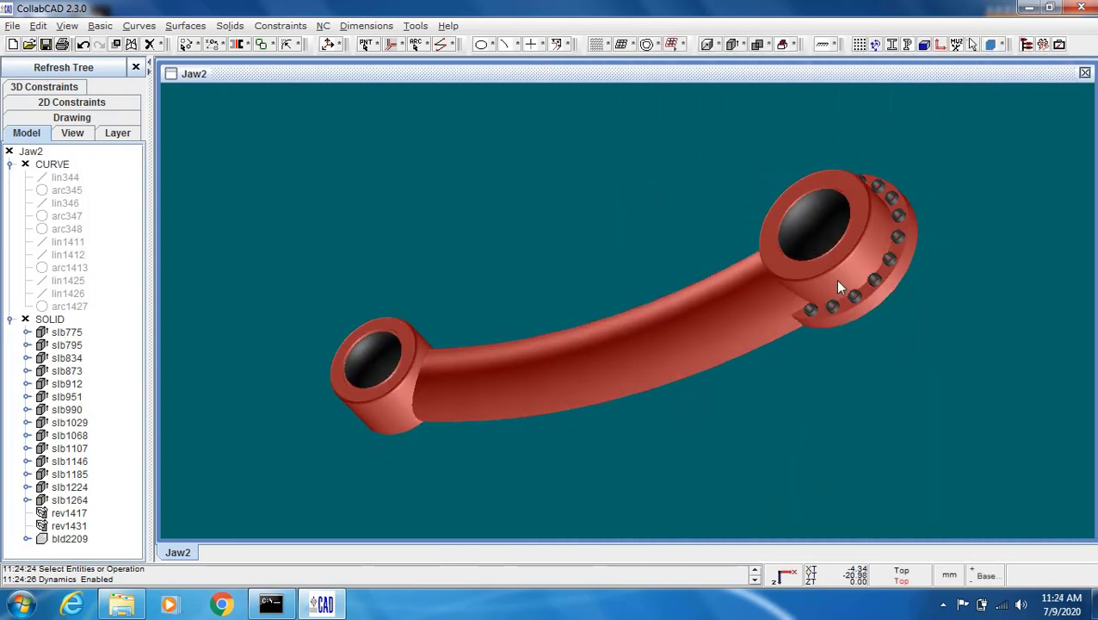
pyautogui.moveTo(834, 278); pyautogui.dragTo(891, 345)
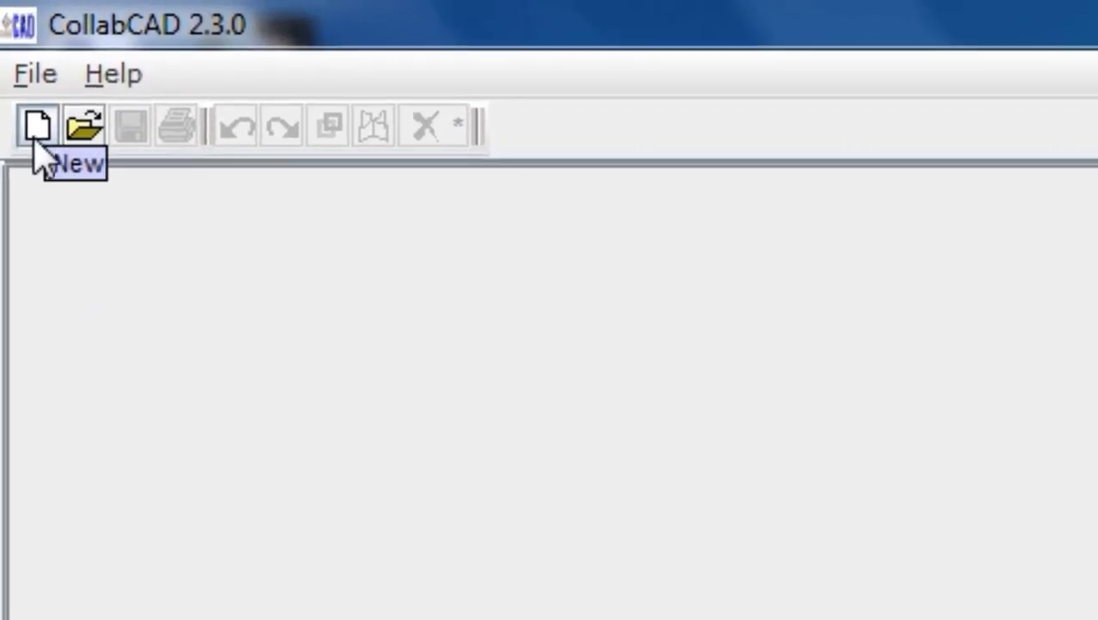
# Create a new part design named Jaw2 with mm units and the IS drafting standard, and choose the Top work plane
pyautogui.click(35, 125)
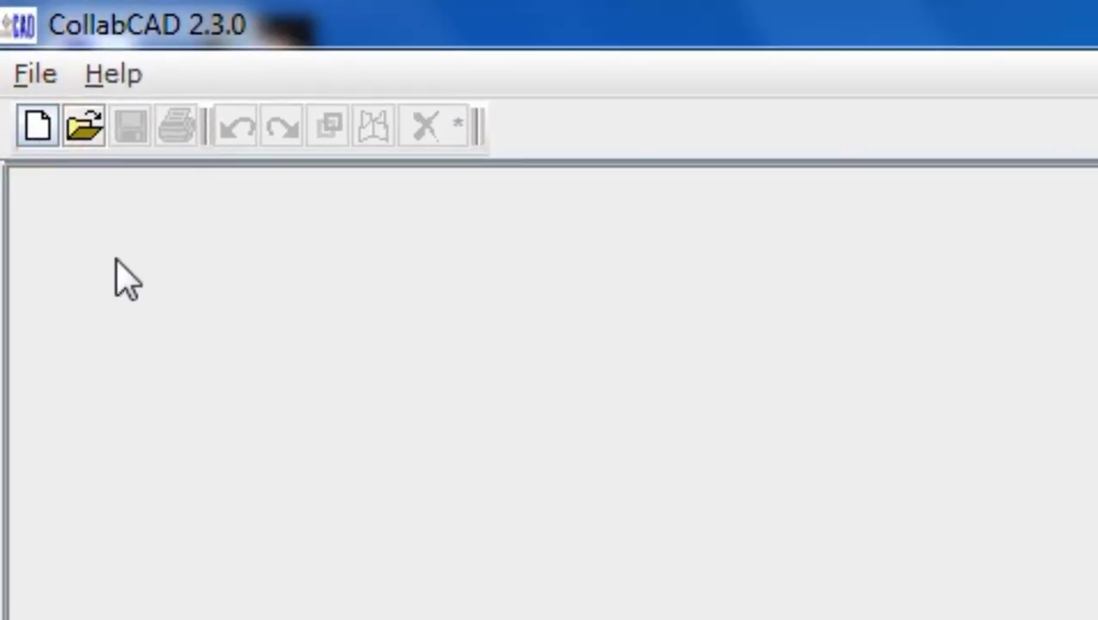
pyautogui.doubleClick(635, 332)
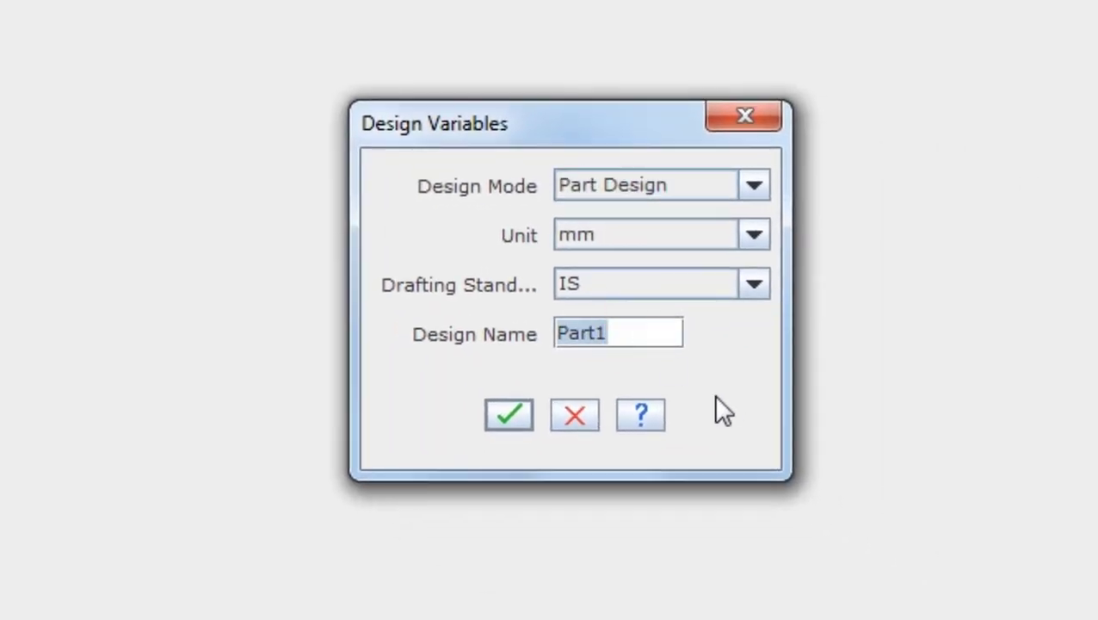
pyautogui.write('Jaw')
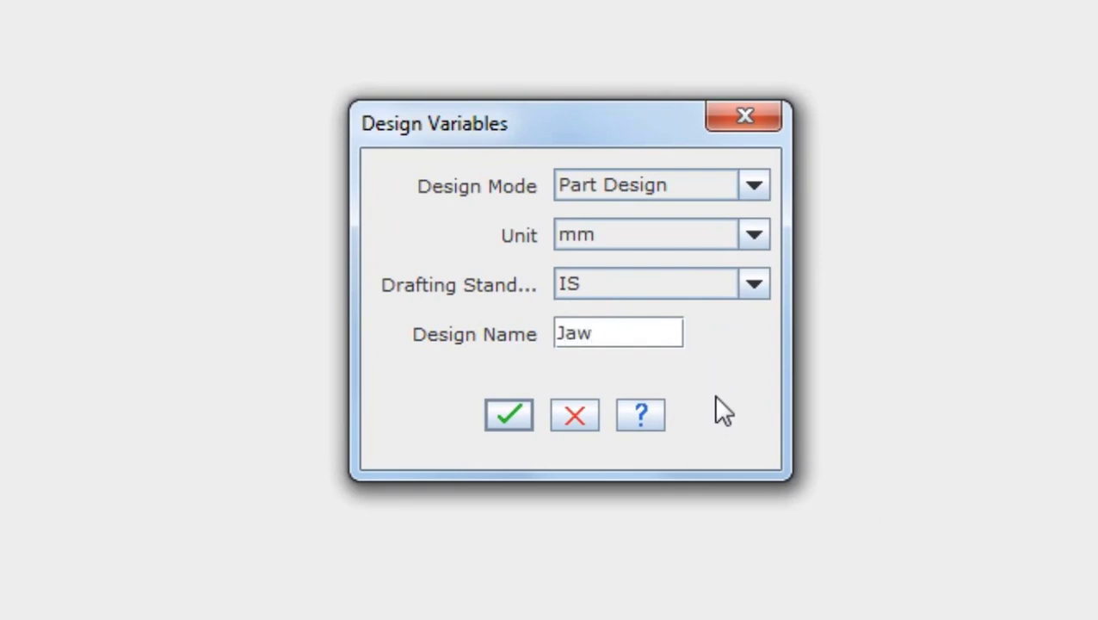
pyautogui.write('2')
pyautogui.click(508, 415)
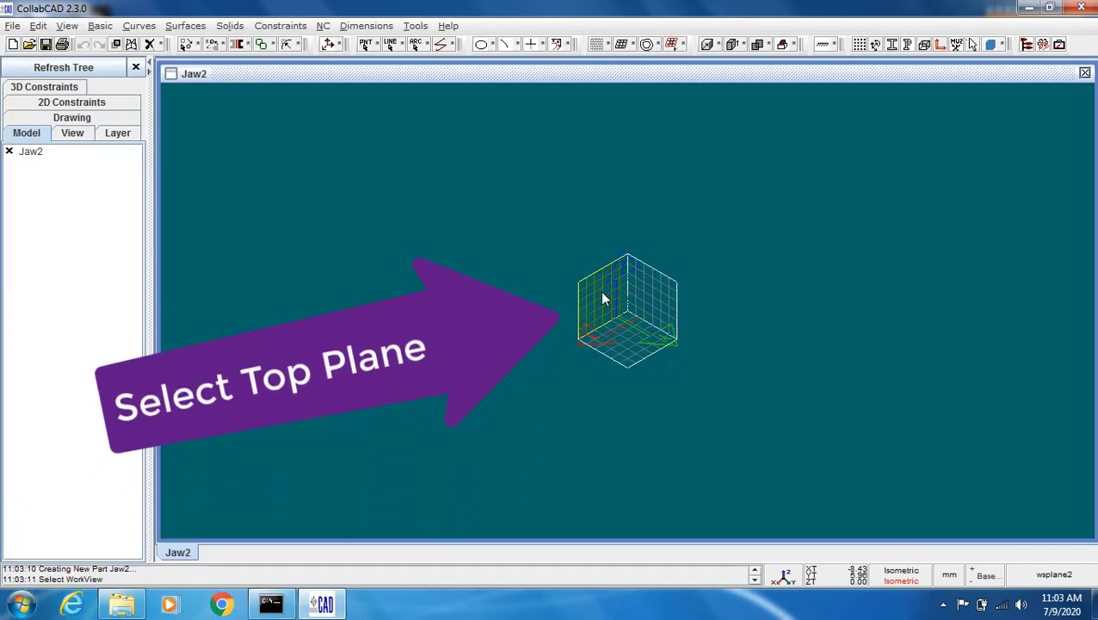
pyautogui.click(602, 288)
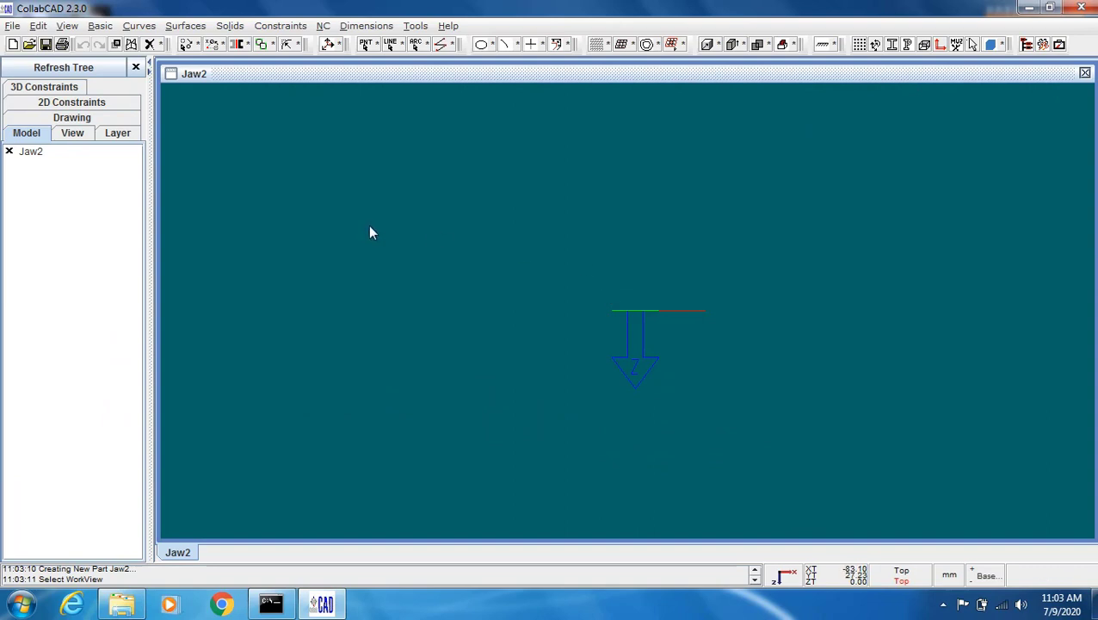
# Start a solid cylinder defined by end points and radius, with its first end point at the workspace origin
pyautogui.click(230, 26)
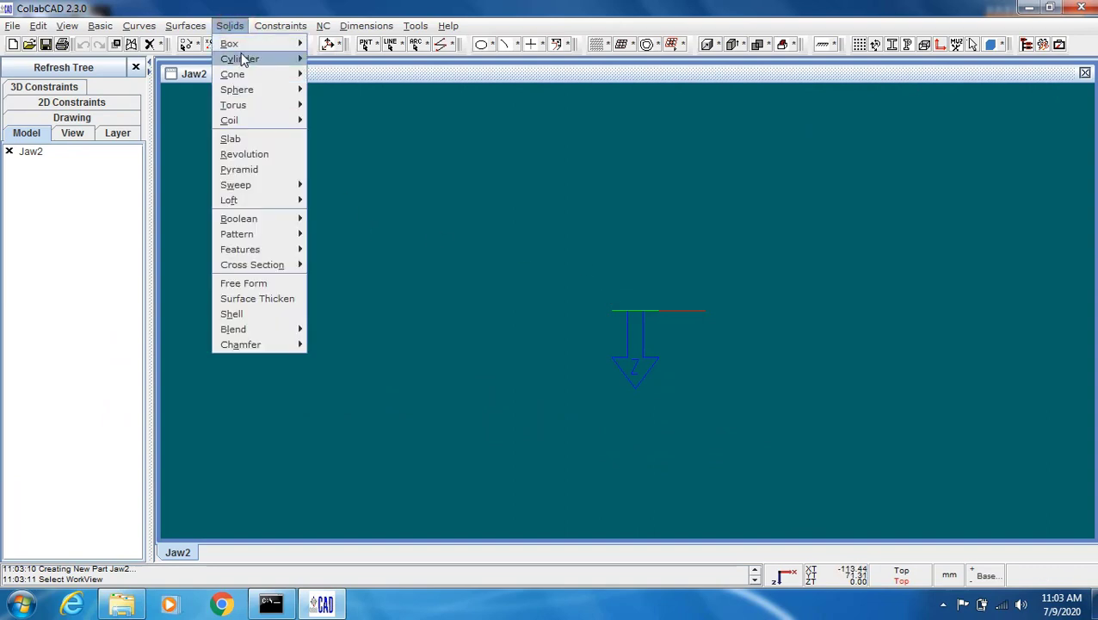
pyautogui.moveTo(245, 58)
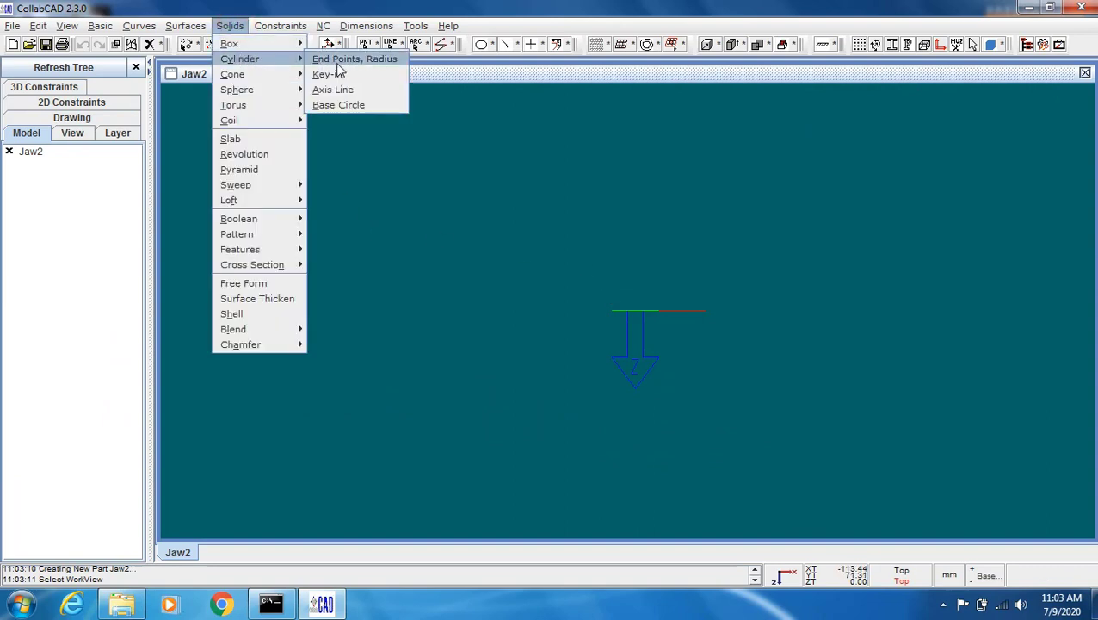
pyautogui.click(389, 62)
pyautogui.rightClick(357, 247)
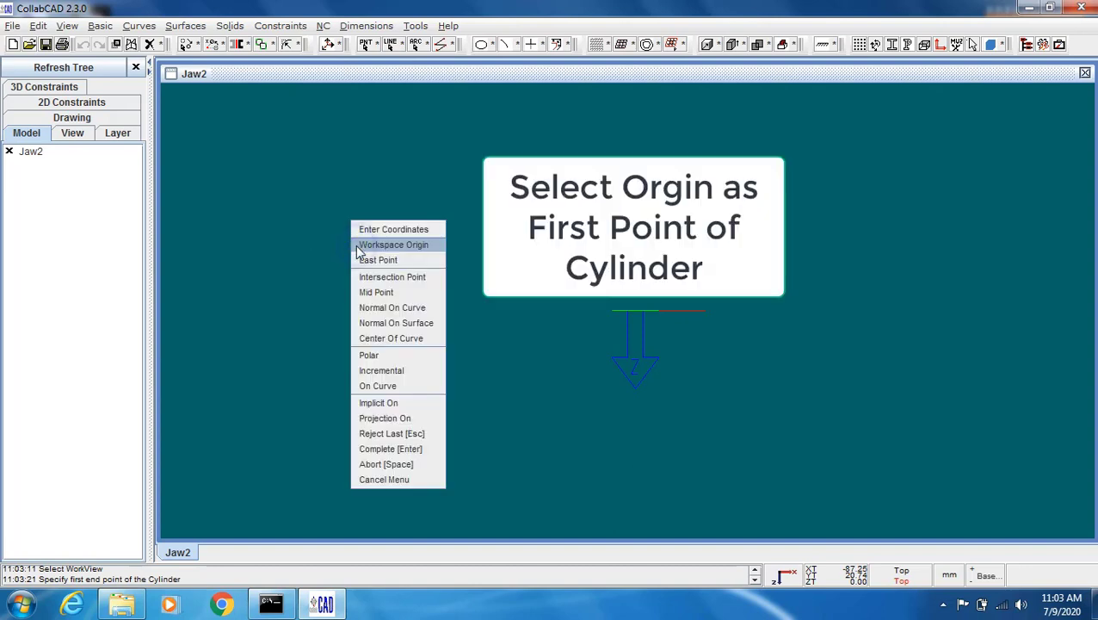
pyautogui.click(419, 248)
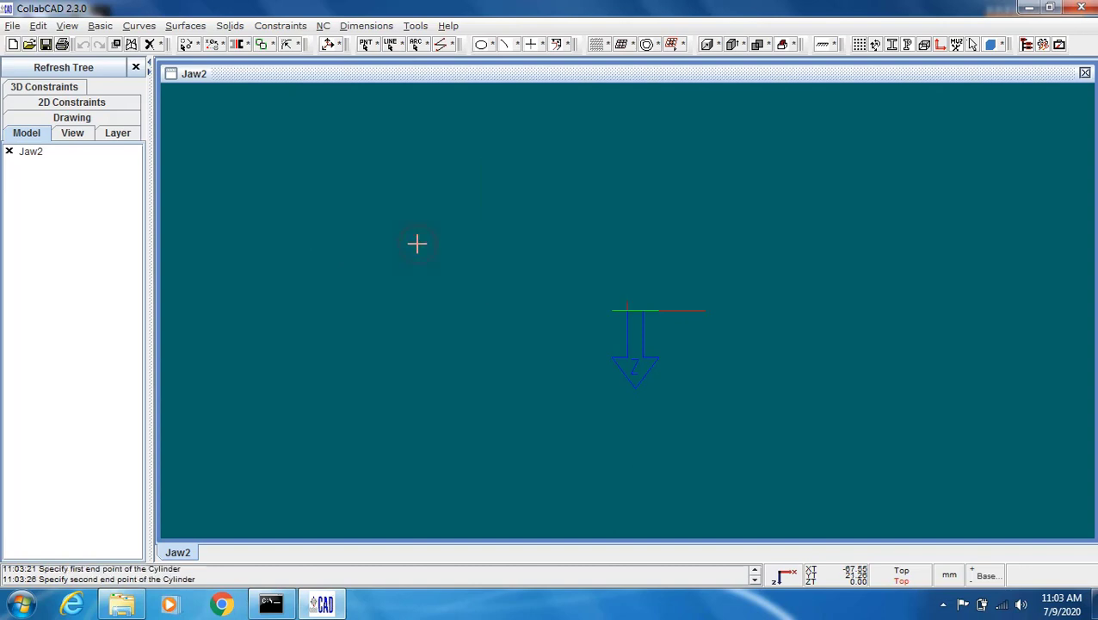
# Place the cylinder's second end point at 0, 0, 12 and give it a radius of 57.5 mm
pyautogui.rightClick(338, 205)
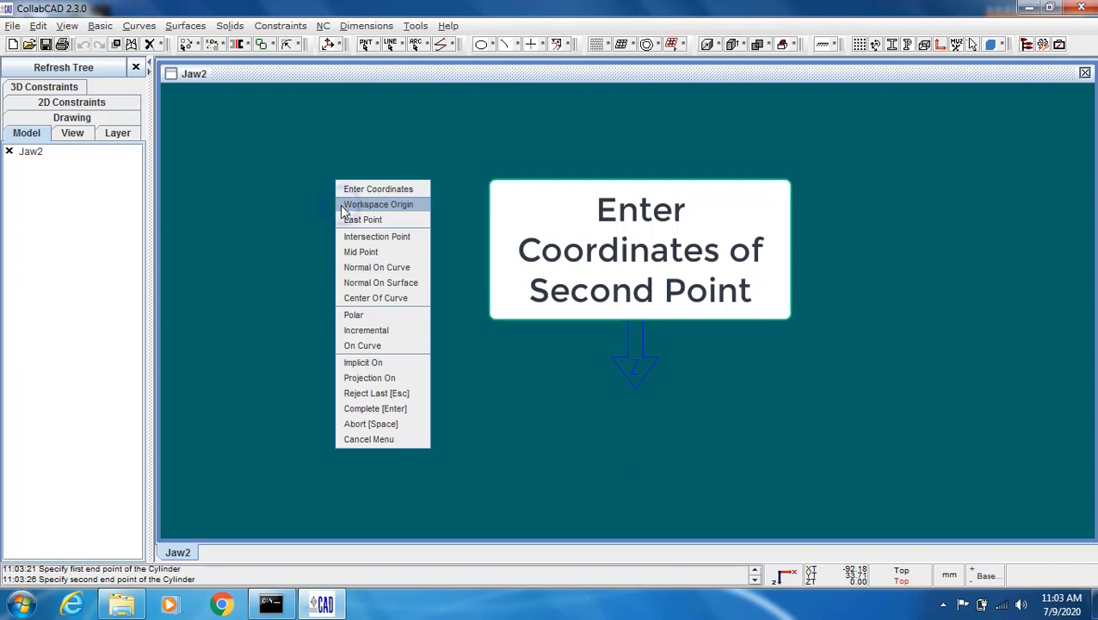
pyautogui.click(418, 189)
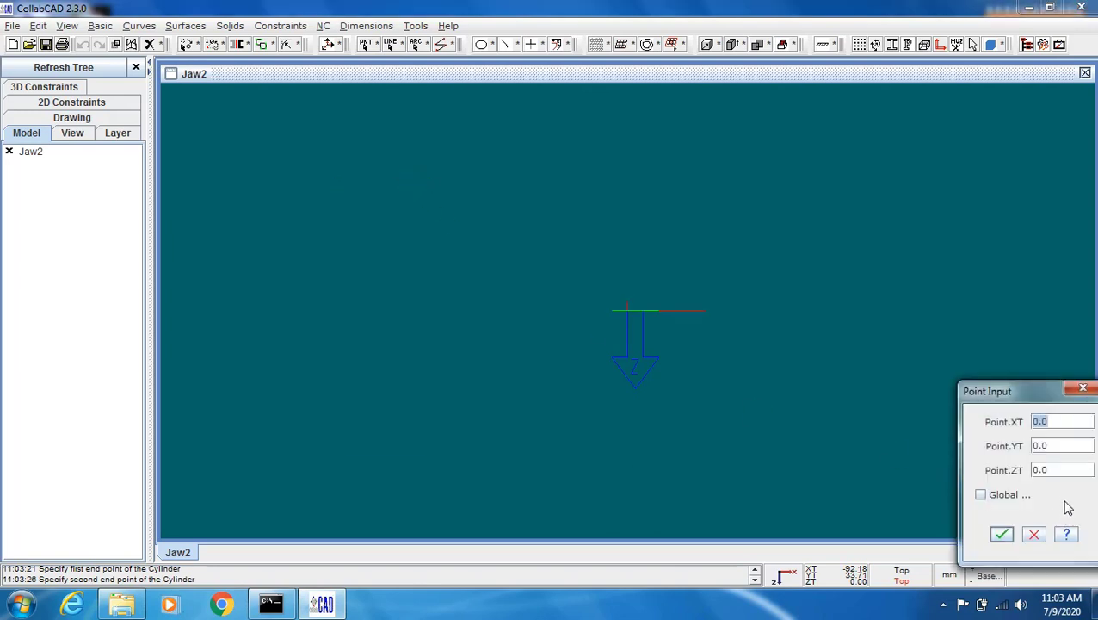
pyautogui.click(1078, 471)
pyautogui.click(1002, 533)
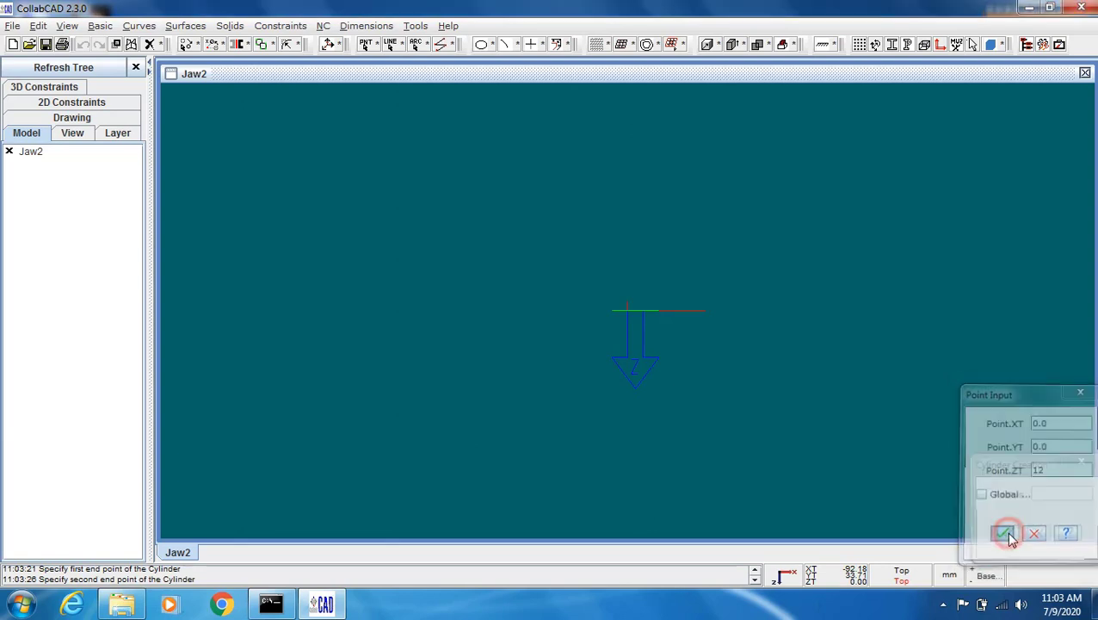
pyautogui.click(1040, 494)
pyautogui.write('5')
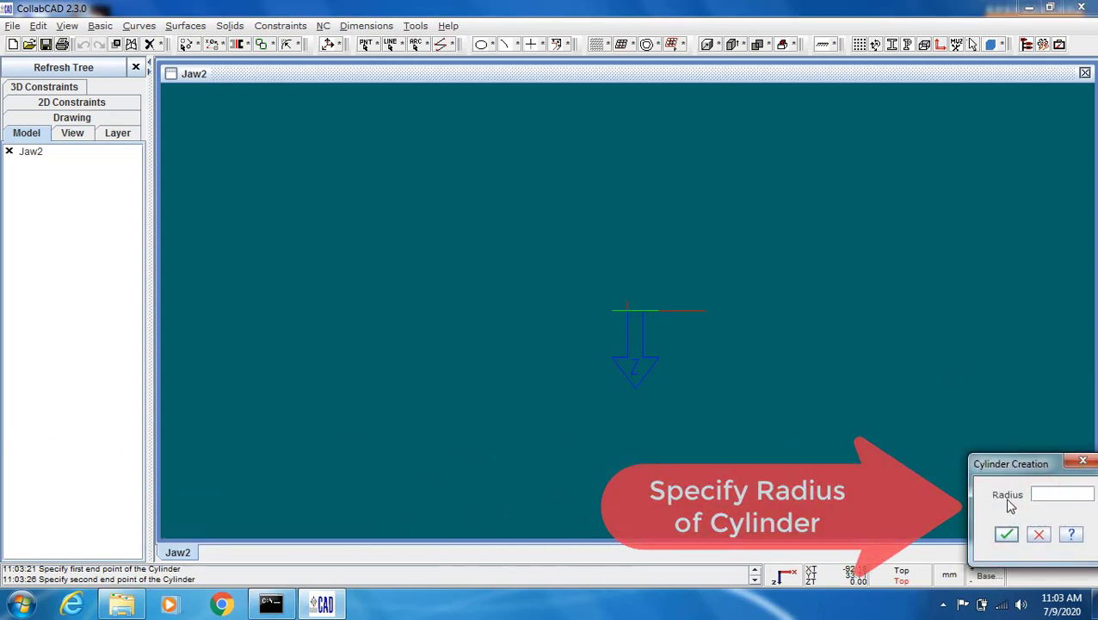
pyautogui.write('7.5')
pyautogui.click(1007, 535)
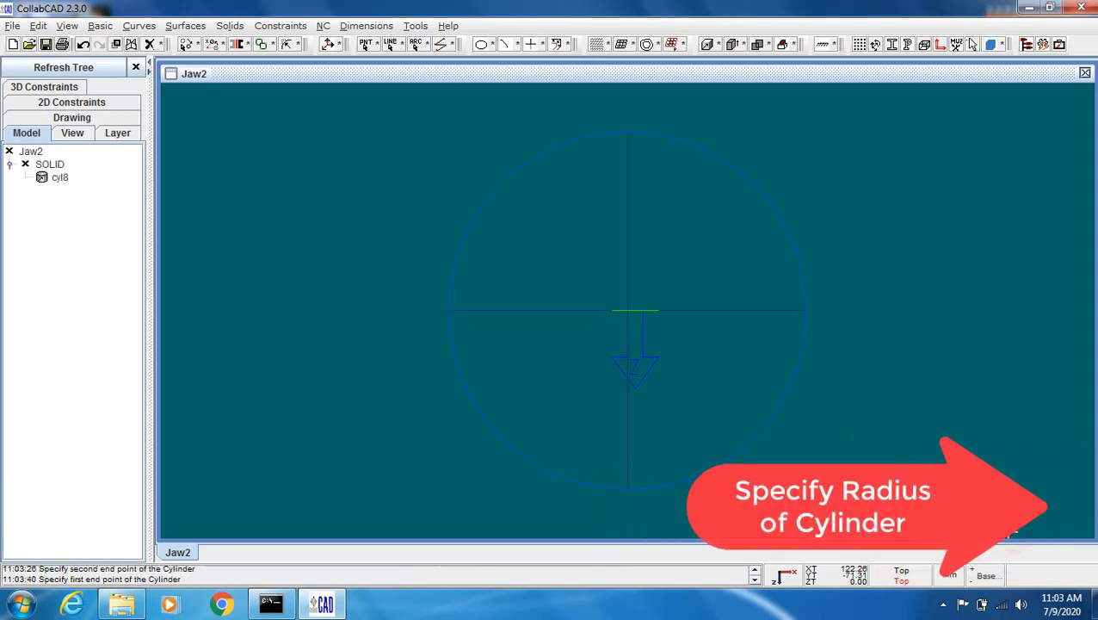
# Set the first end point of a second cylinder at coordinates 0, 0, 12
pyautogui.keyDown('ctrl'); pyautogui.moveTo(934, 314); pyautogui.dragTo(936, 348); pyautogui.keyUp('ctrl')
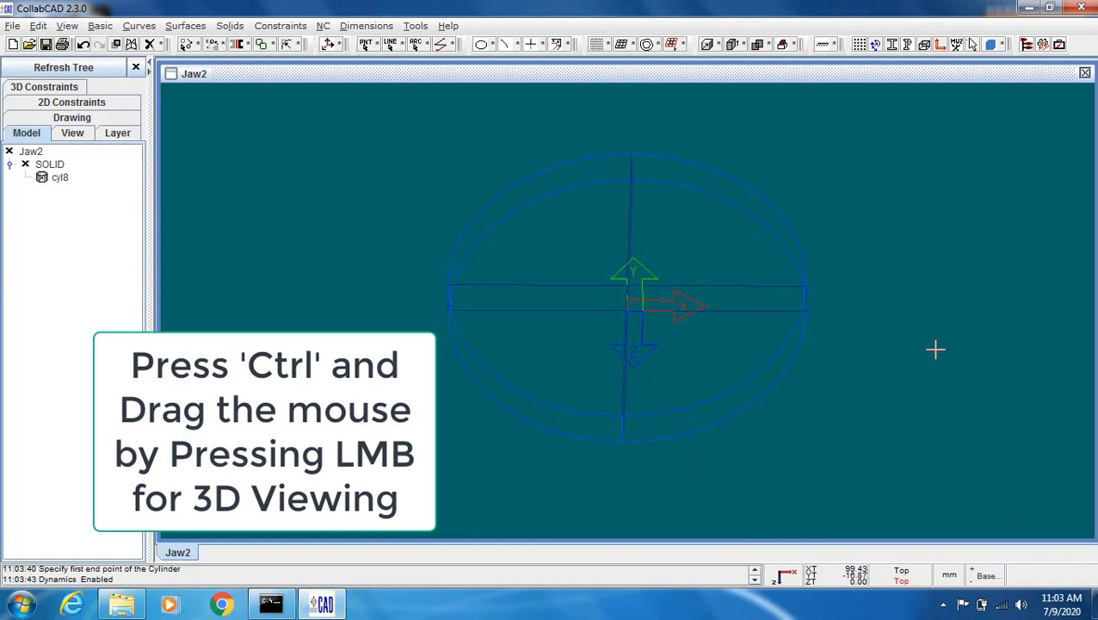
pyautogui.rightClick(887, 213)
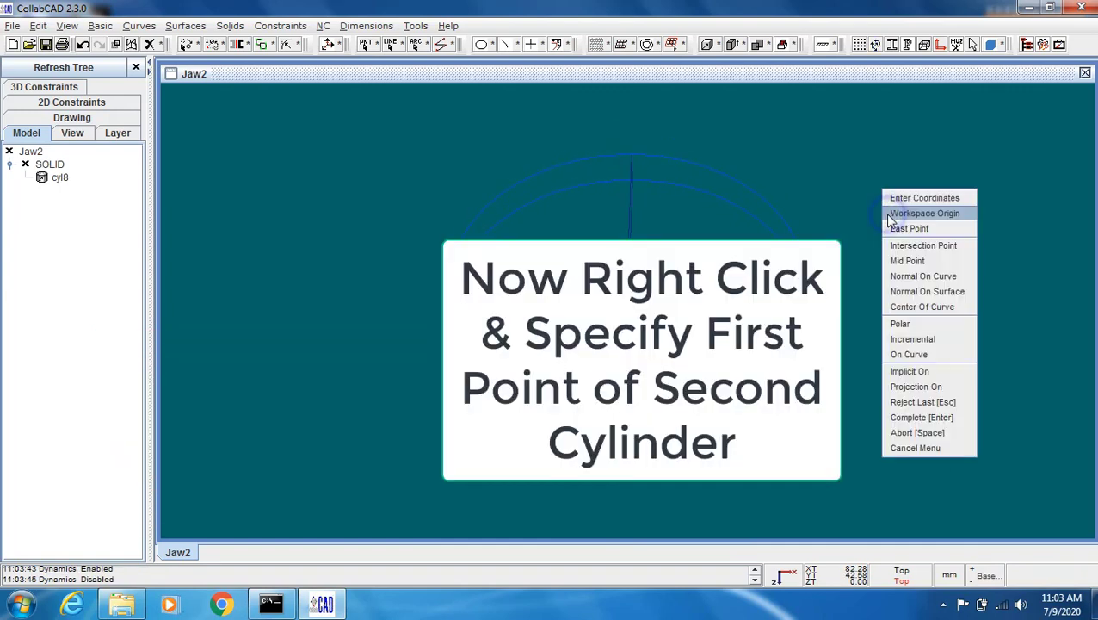
pyautogui.click(939, 198)
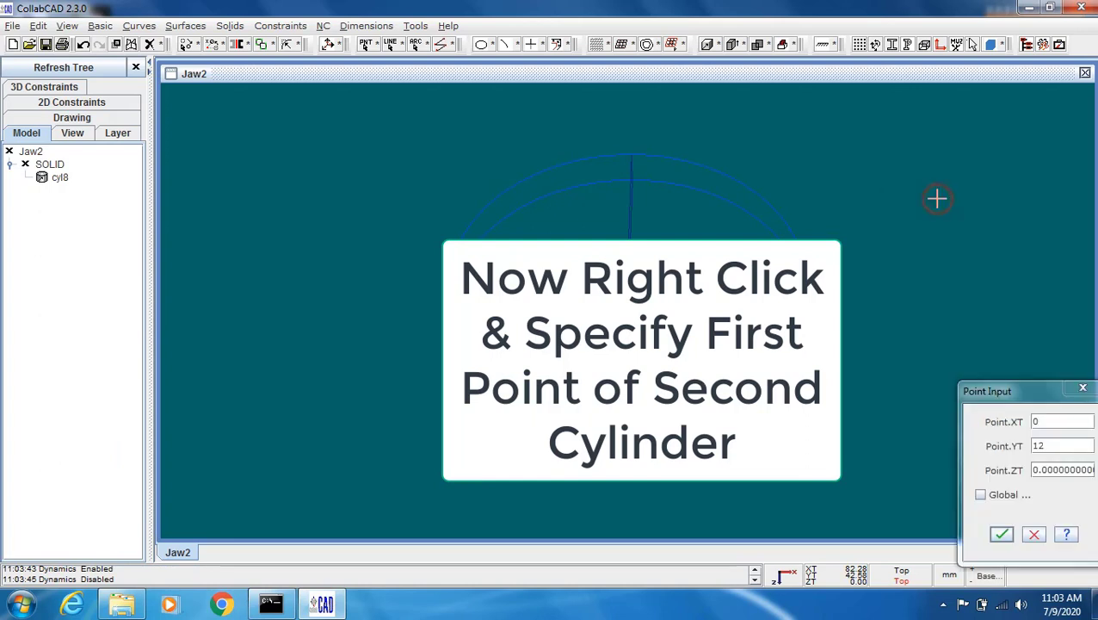
pyautogui.doubleClick(1039, 445)
pyautogui.write('0')
pyautogui.doubleClick(1050, 467)
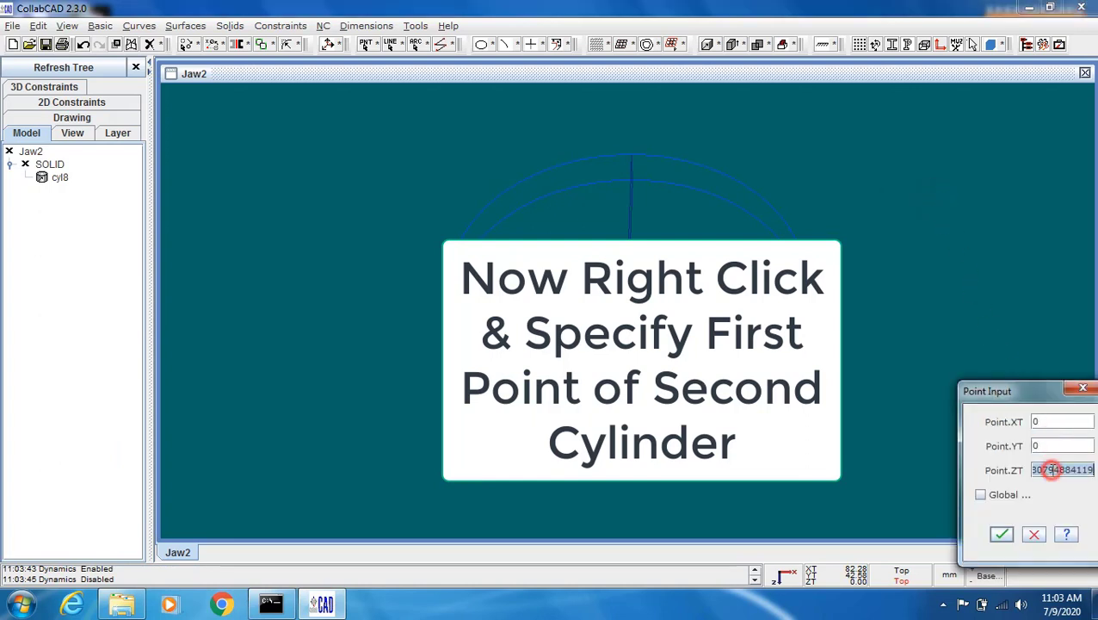
pyautogui.write('12')
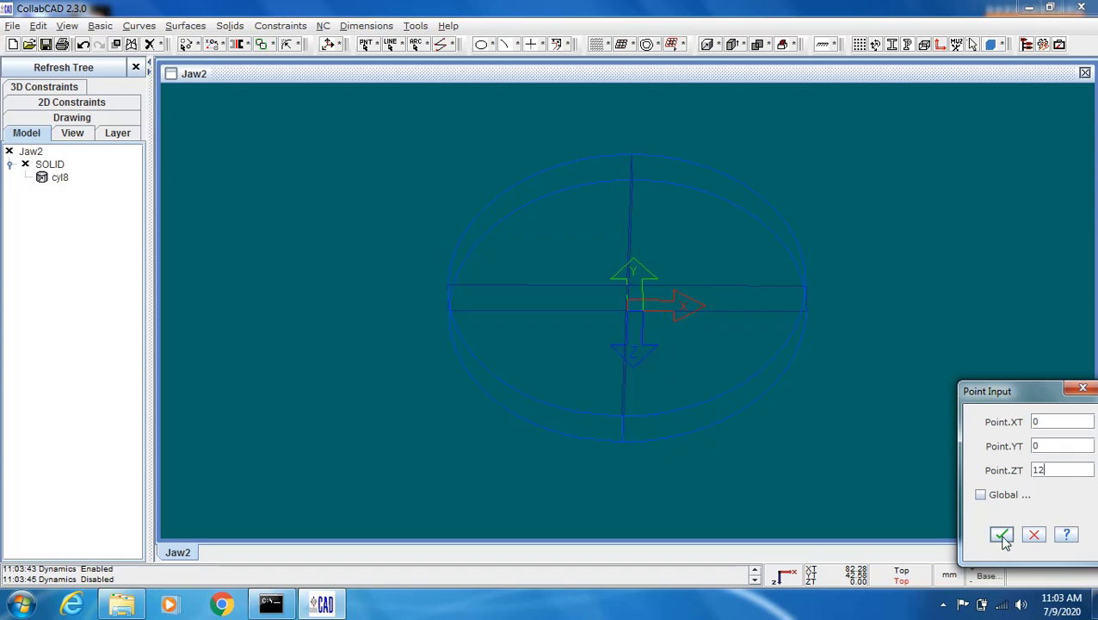
pyautogui.click(1002, 535)
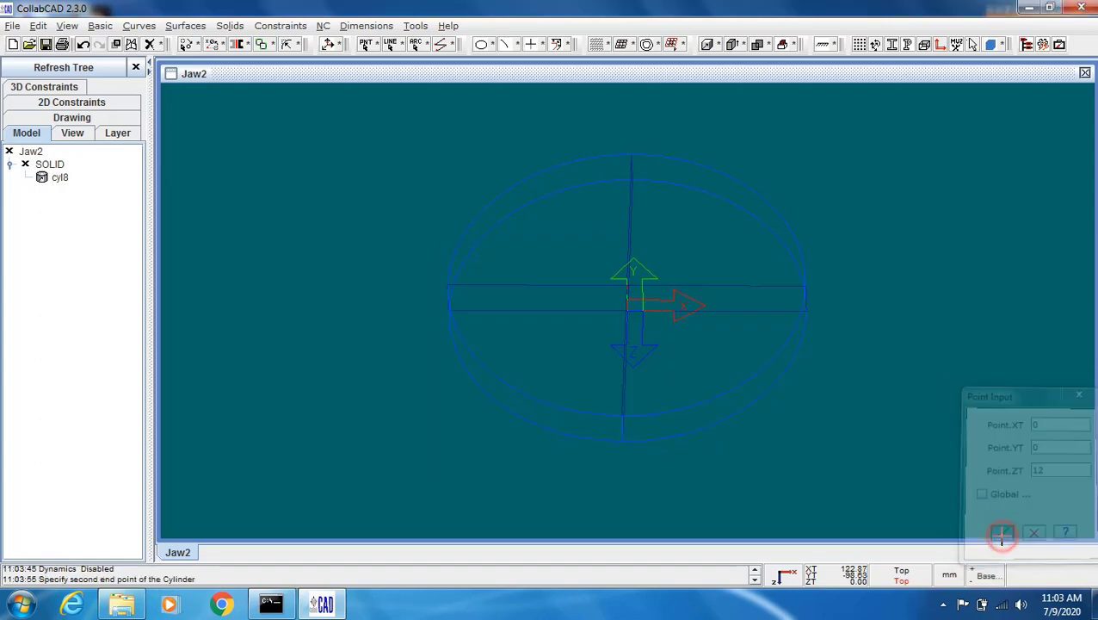
# Finish the second cylinder with its other end point at 0, 0, 42 and a radius of 45 mm
pyautogui.rightClick(903, 283)
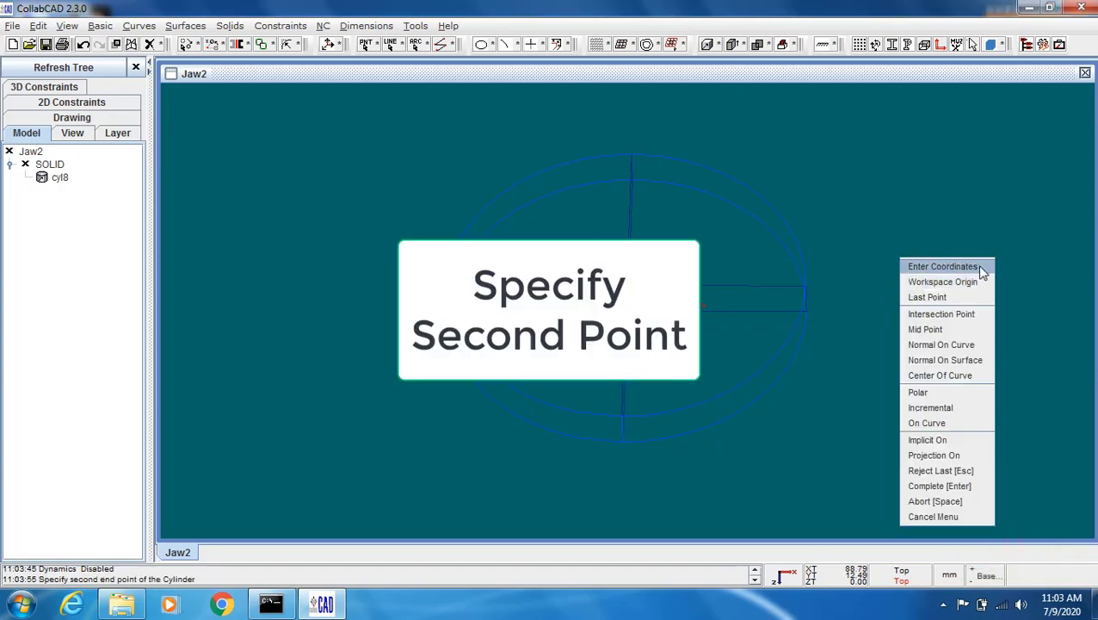
pyautogui.click(953, 270)
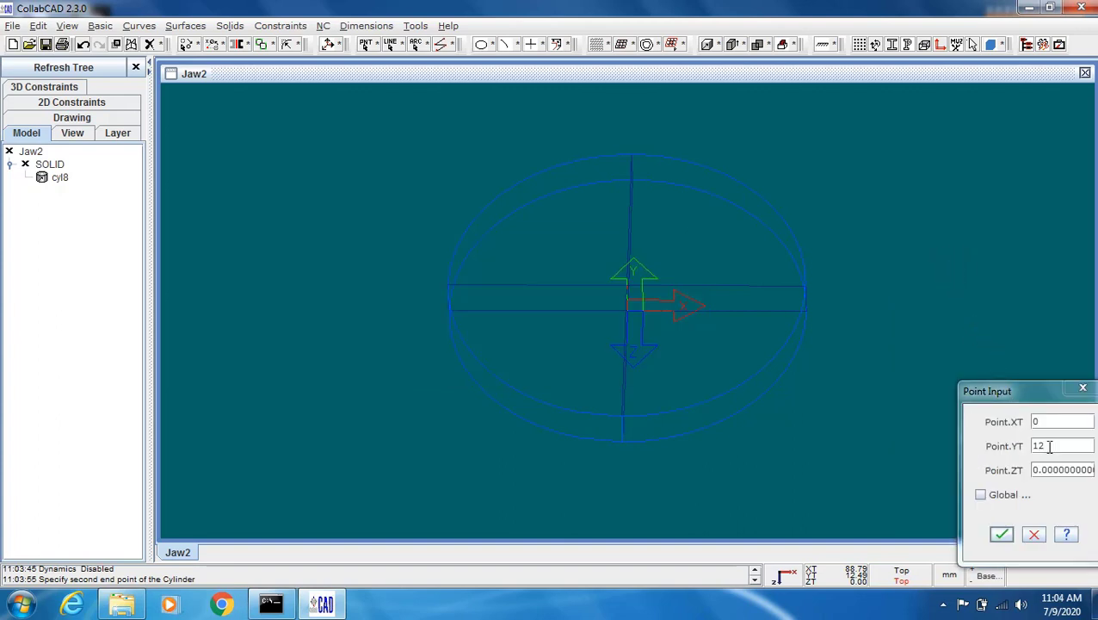
pyautogui.doubleClick(1049, 445)
pyautogui.write('0')
pyautogui.doubleClick(1050, 469)
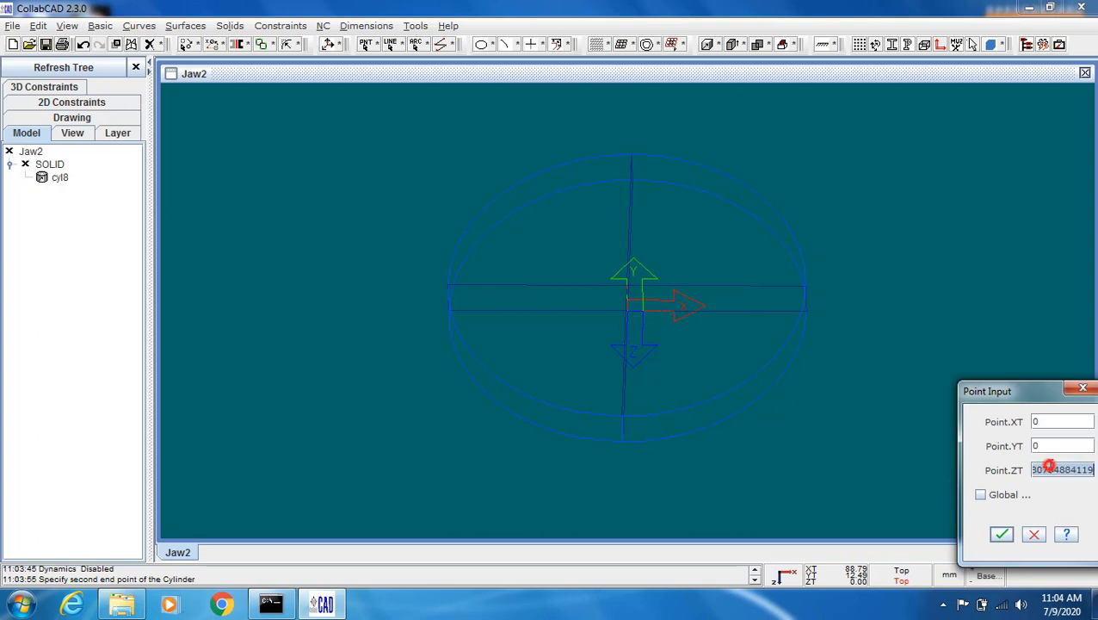
pyautogui.write('42')
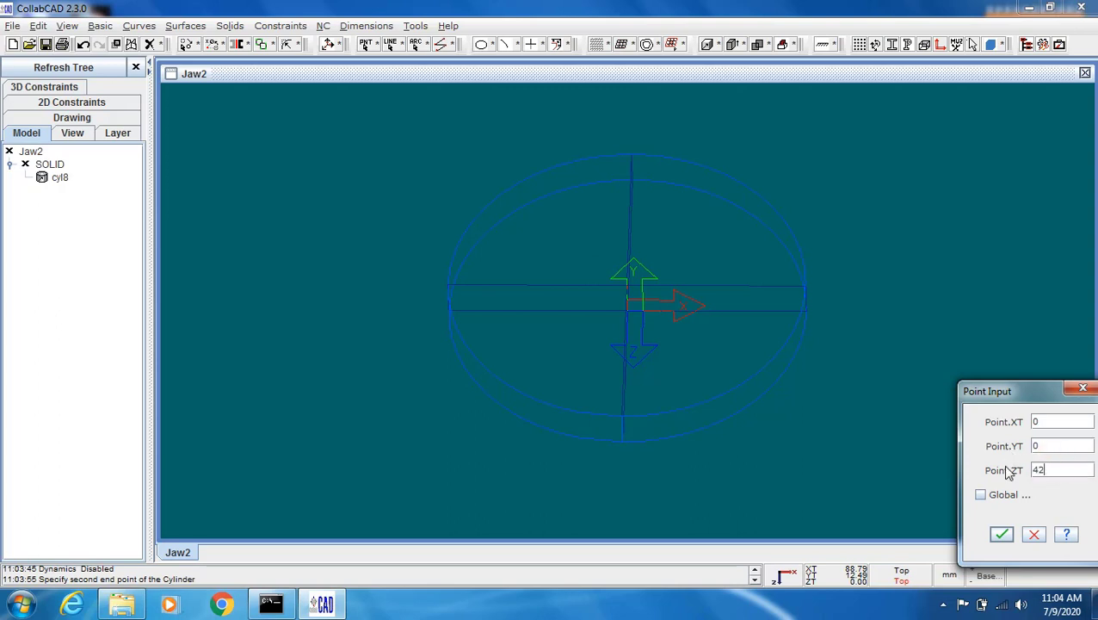
pyautogui.click(1004, 534)
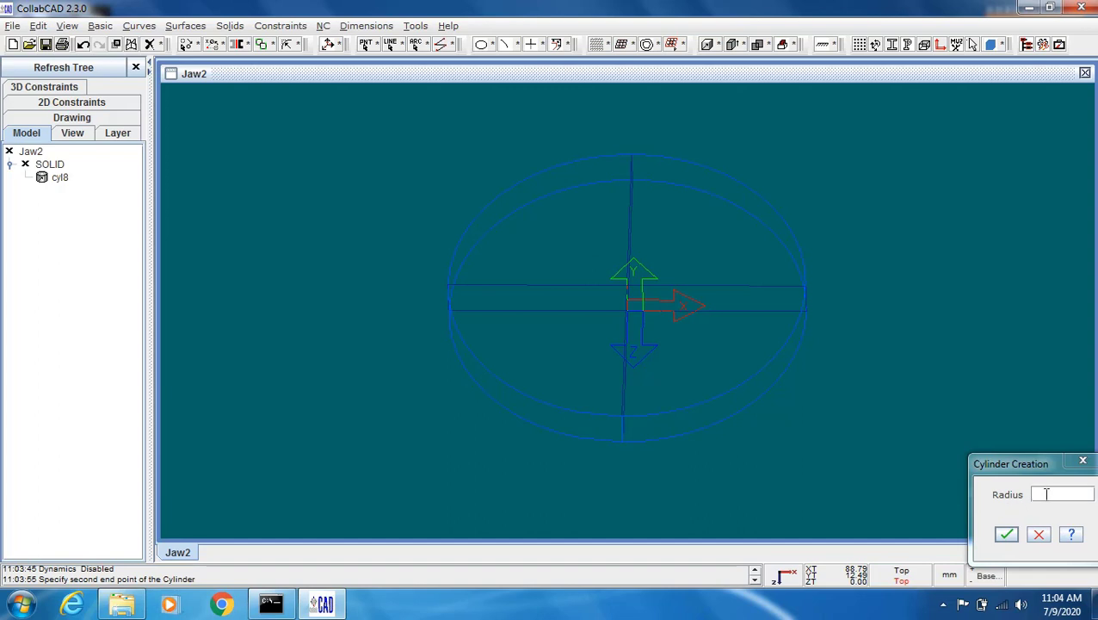
pyautogui.click(1046, 493)
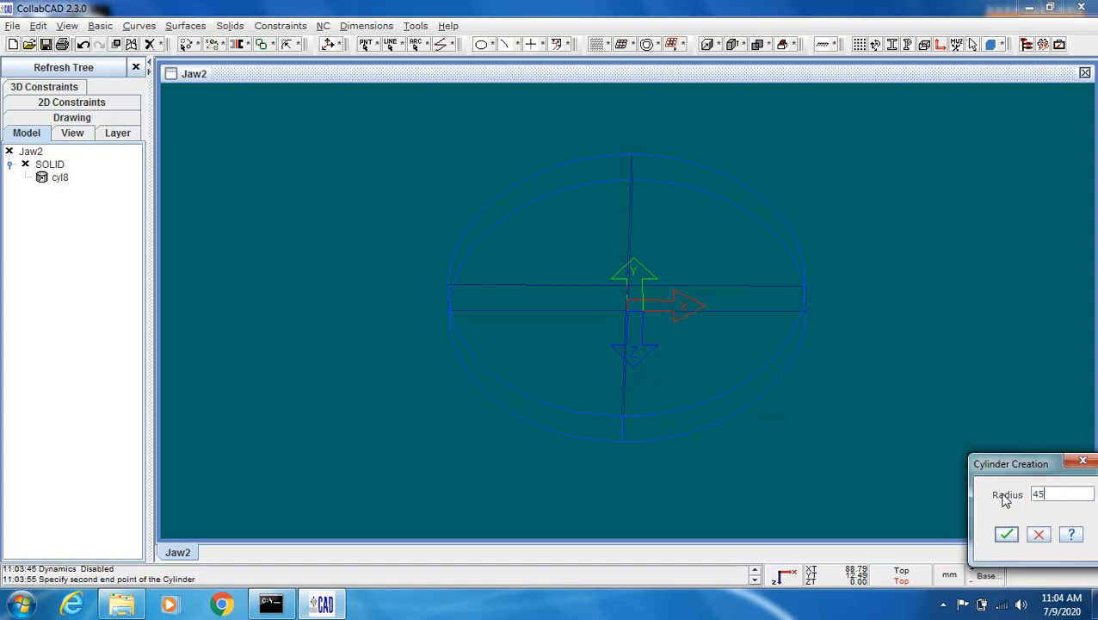
pyautogui.click(1007, 535)
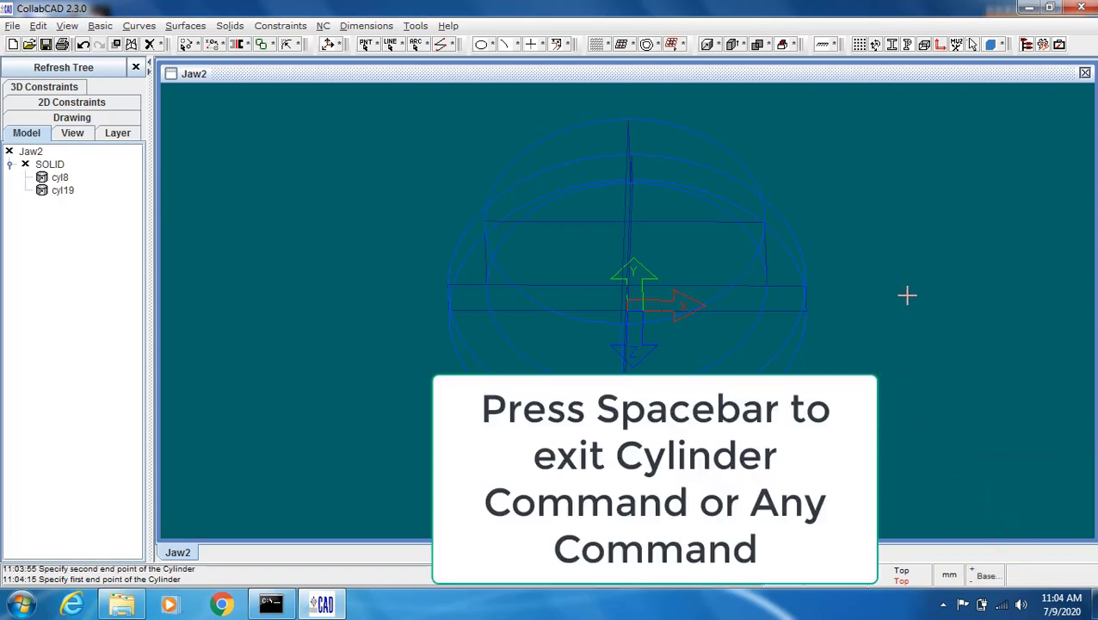
pyautogui.press('space')
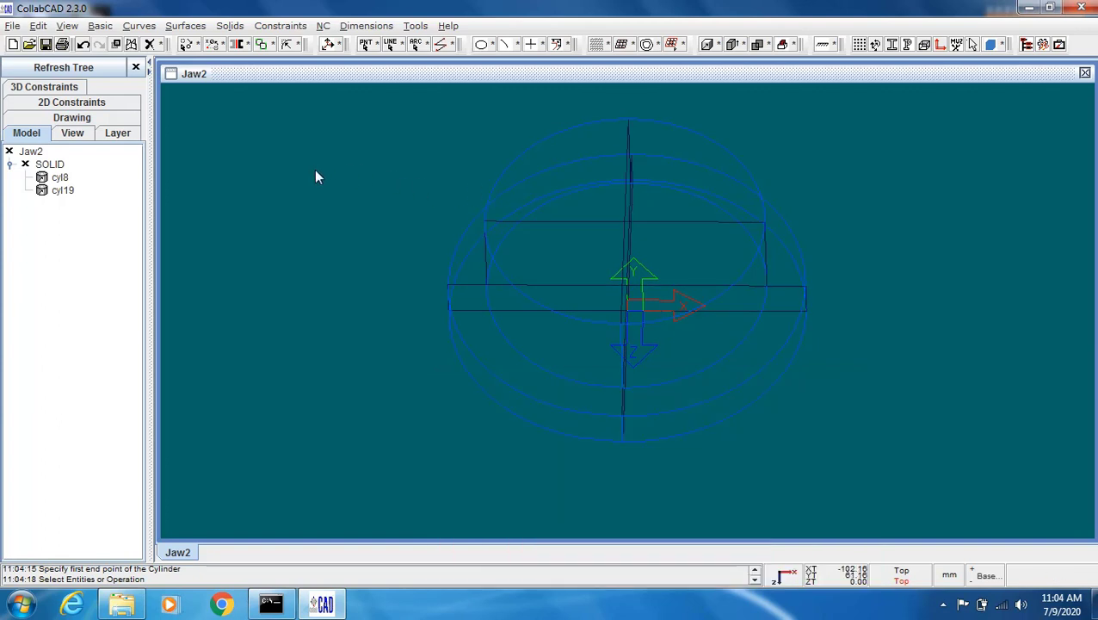
# Draw a circle of radius 30 mm centred on the top circular edge of the upper cylinder
pyautogui.moveTo(315, 177)
pyautogui.mouseDown(button='middle')
pyautogui.moveTo(331, 174)
pyautogui.moveTo(324, 179)
pyautogui.mouseUp(button='middle')
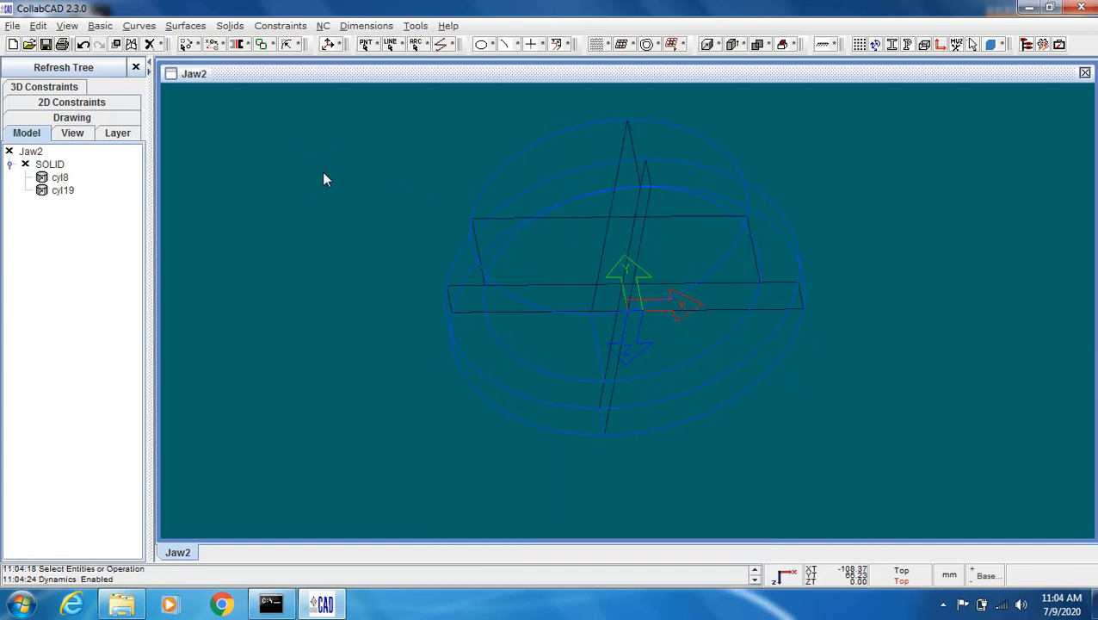
pyautogui.click(322, 174)
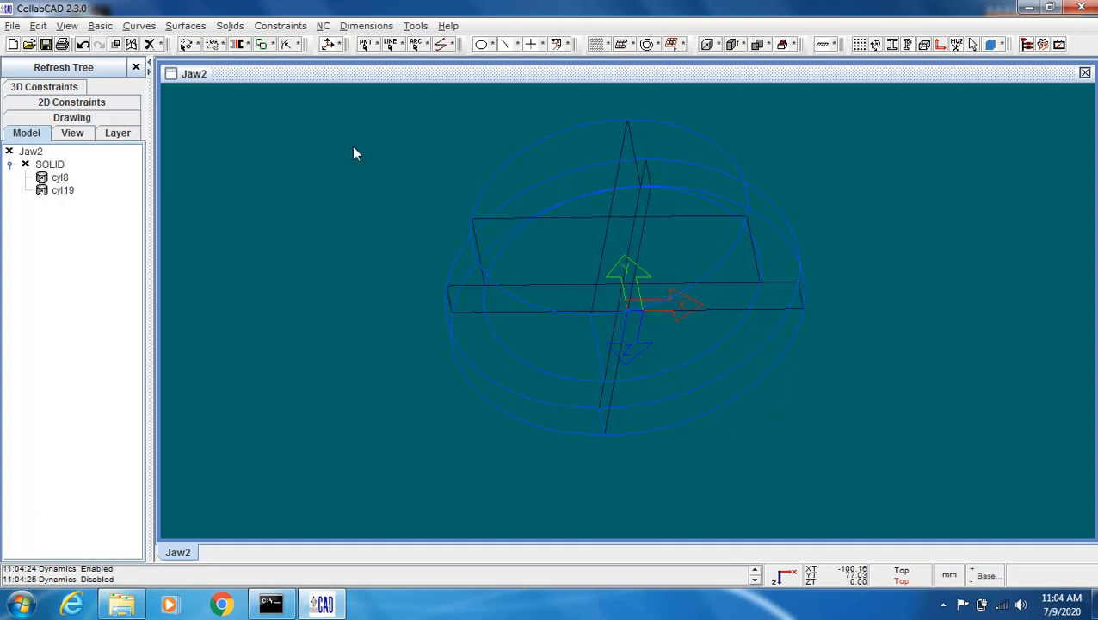
pyautogui.click(415, 46)
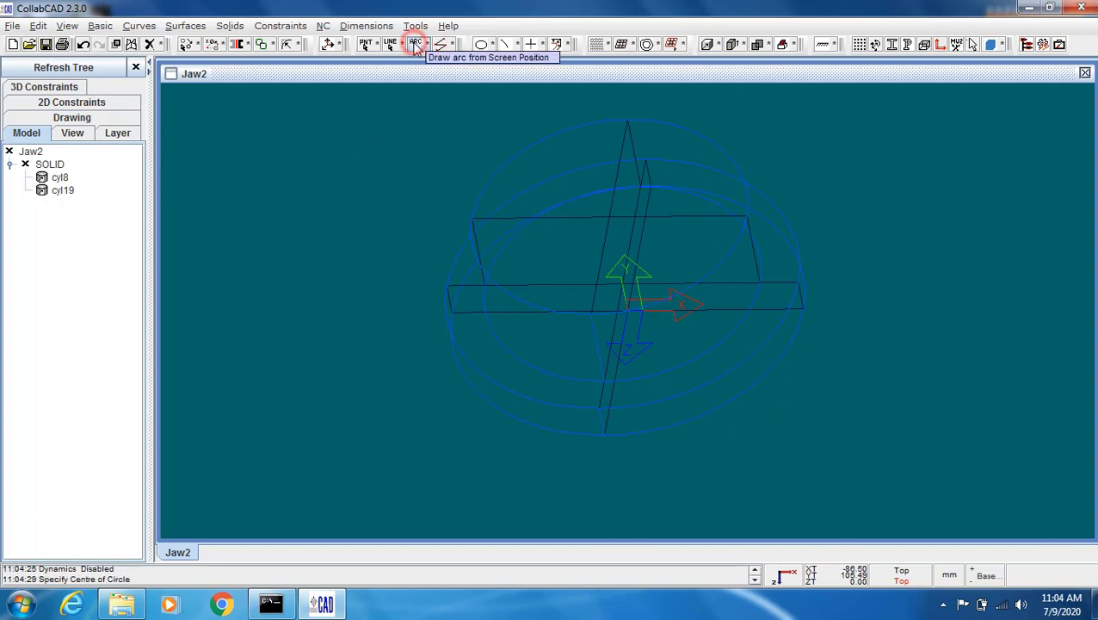
pyautogui.rightClick(307, 201)
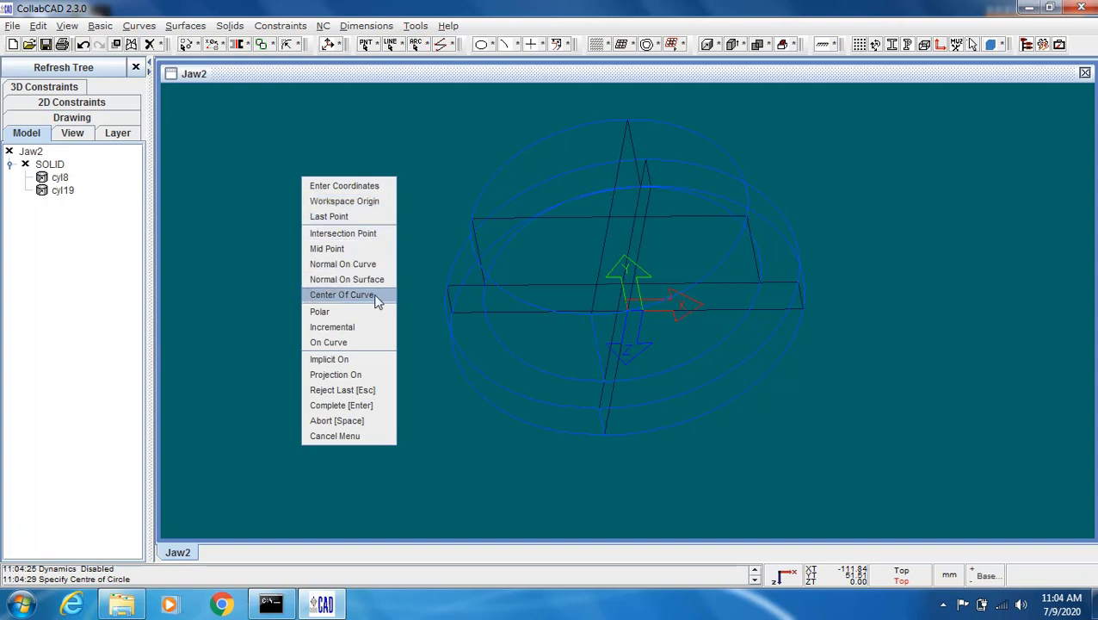
pyautogui.click(342, 295)
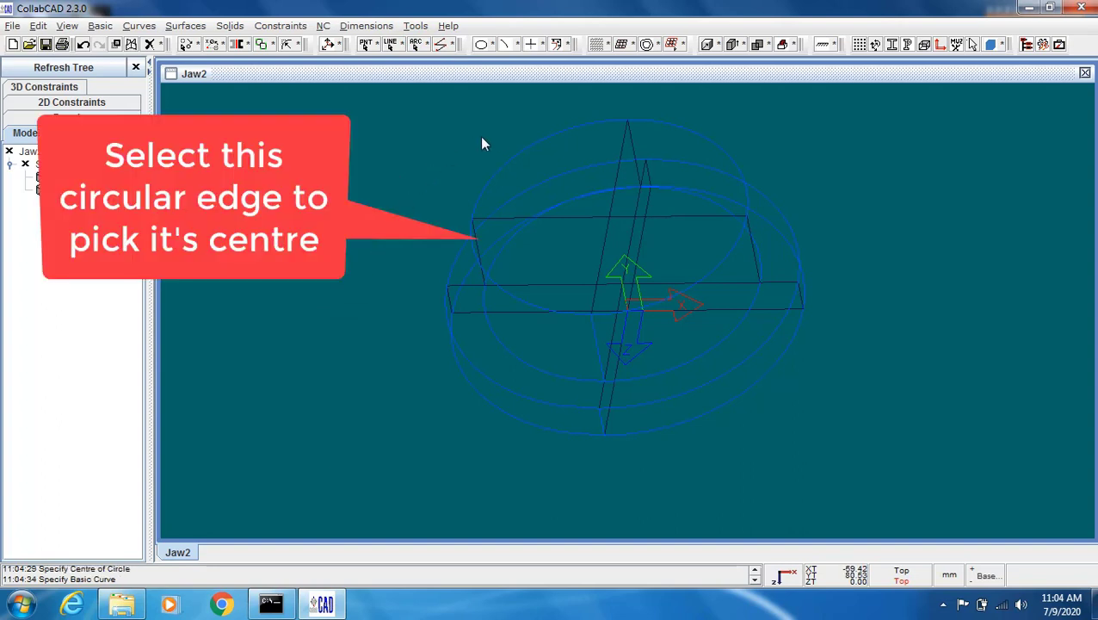
pyautogui.click(520, 153)
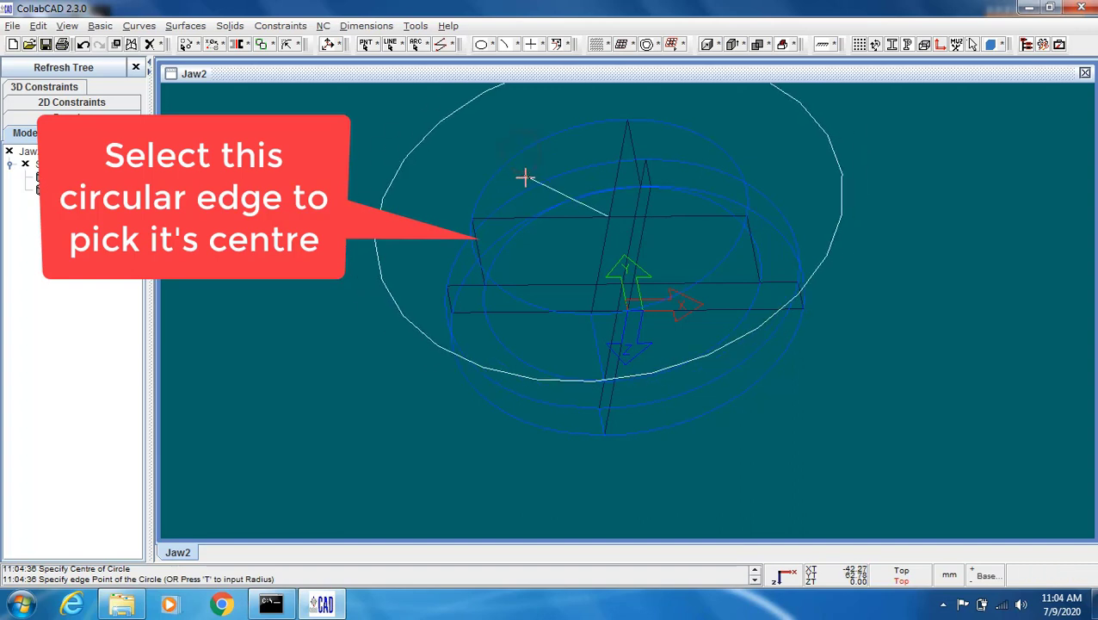
pyautogui.hotkey('shift', 't')
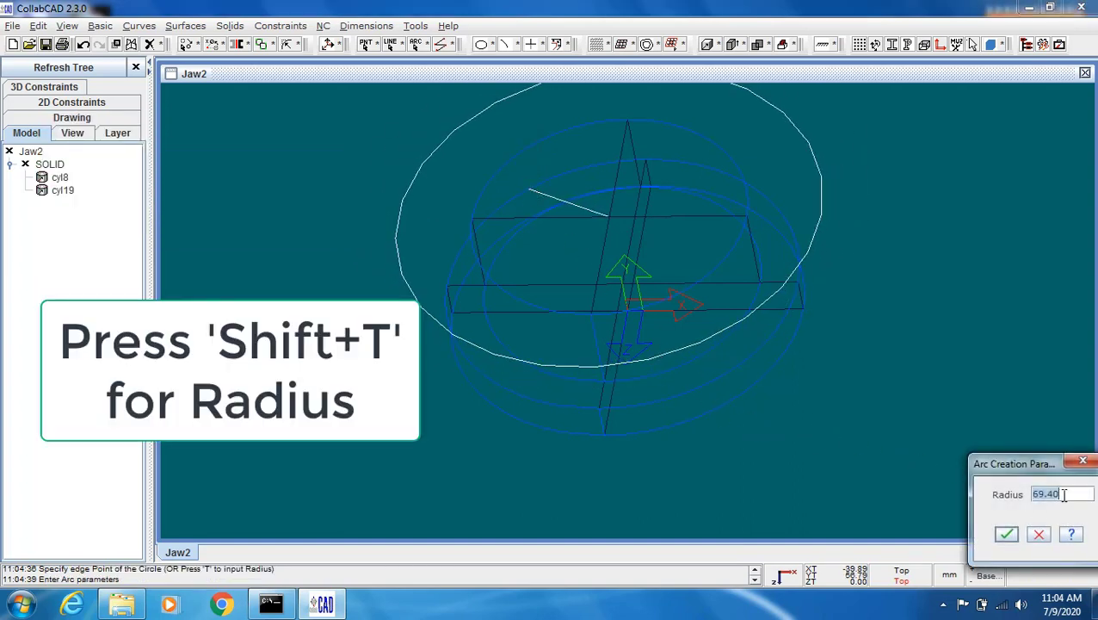
pyautogui.write('30')
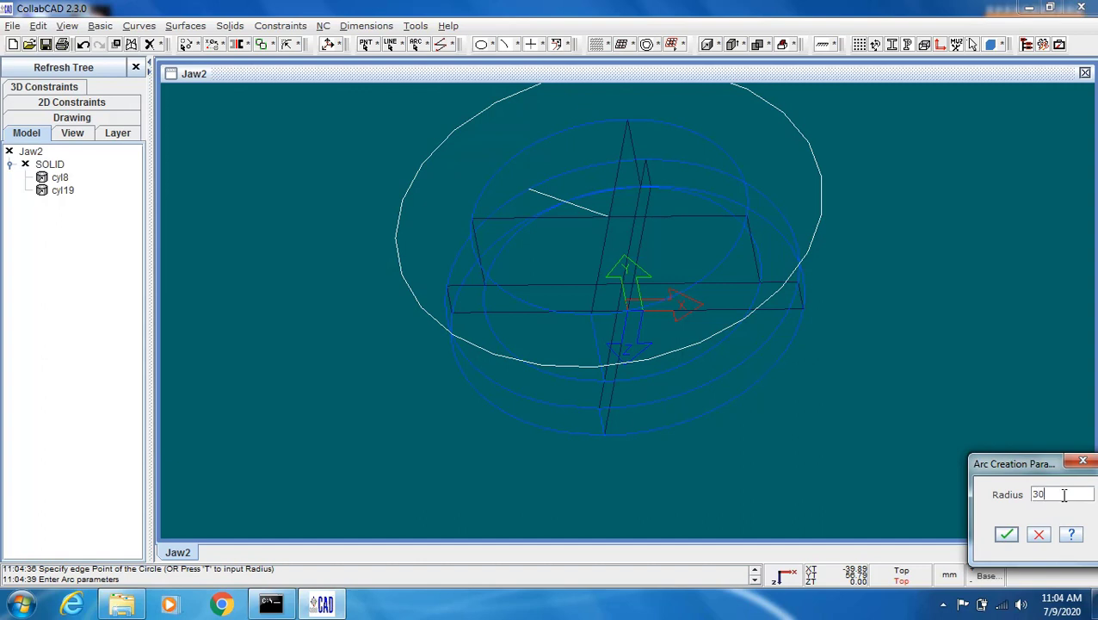
pyautogui.click(1008, 535)
# Add a concentric circle of radius 28.5 mm, using the centre of the 30 mm radius circle, and finish the circle command
pyautogui.rightClick(871, 165)
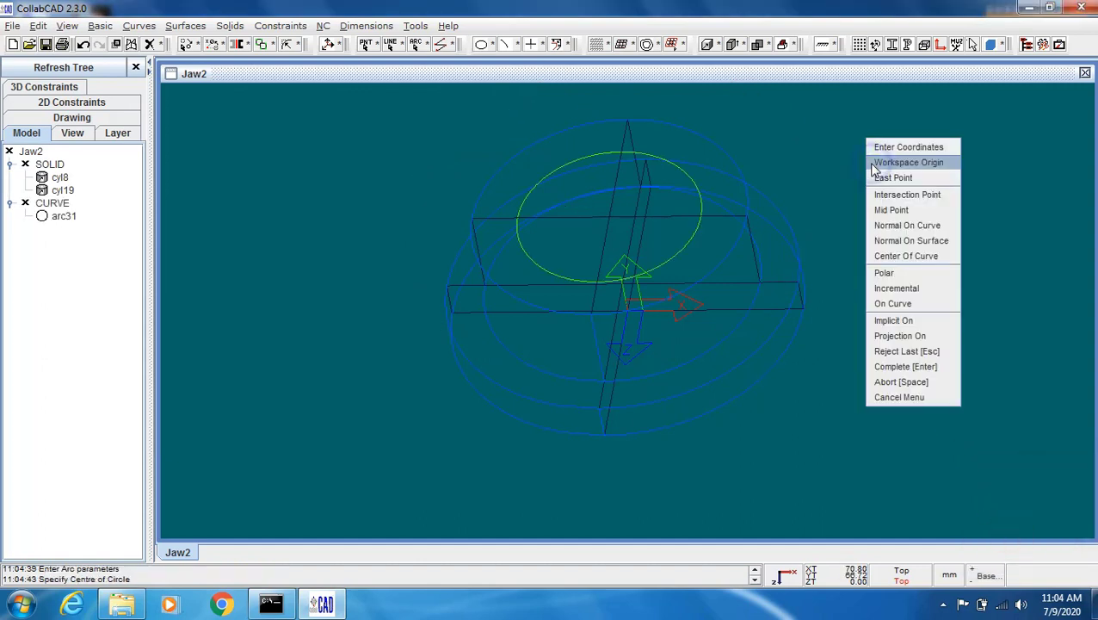
pyautogui.click(947, 258)
pyautogui.click(654, 156)
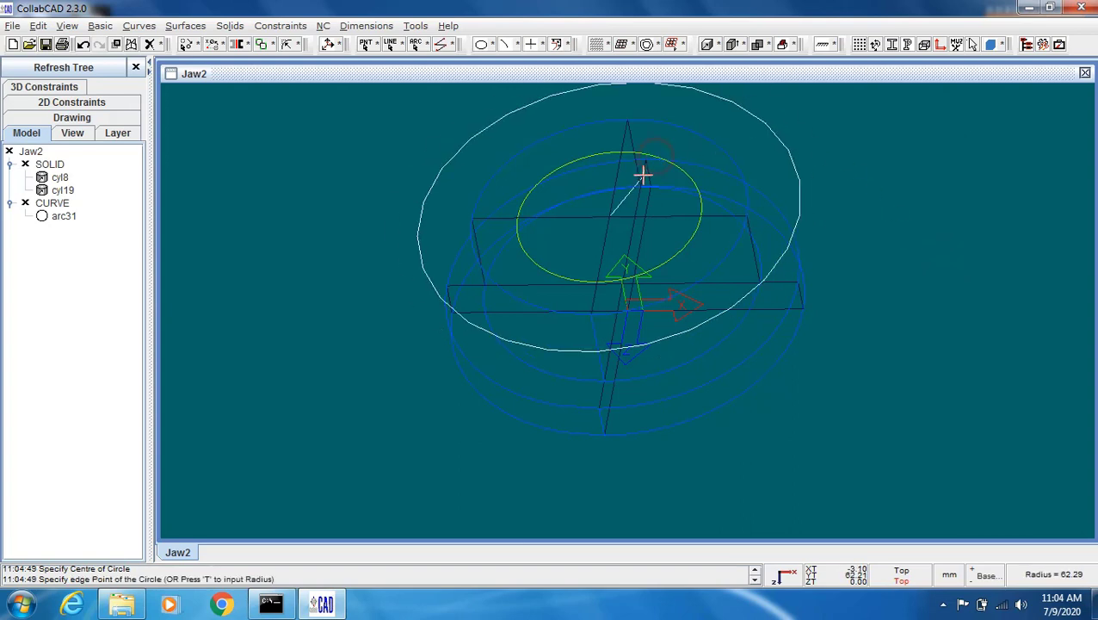
pyautogui.press('t')
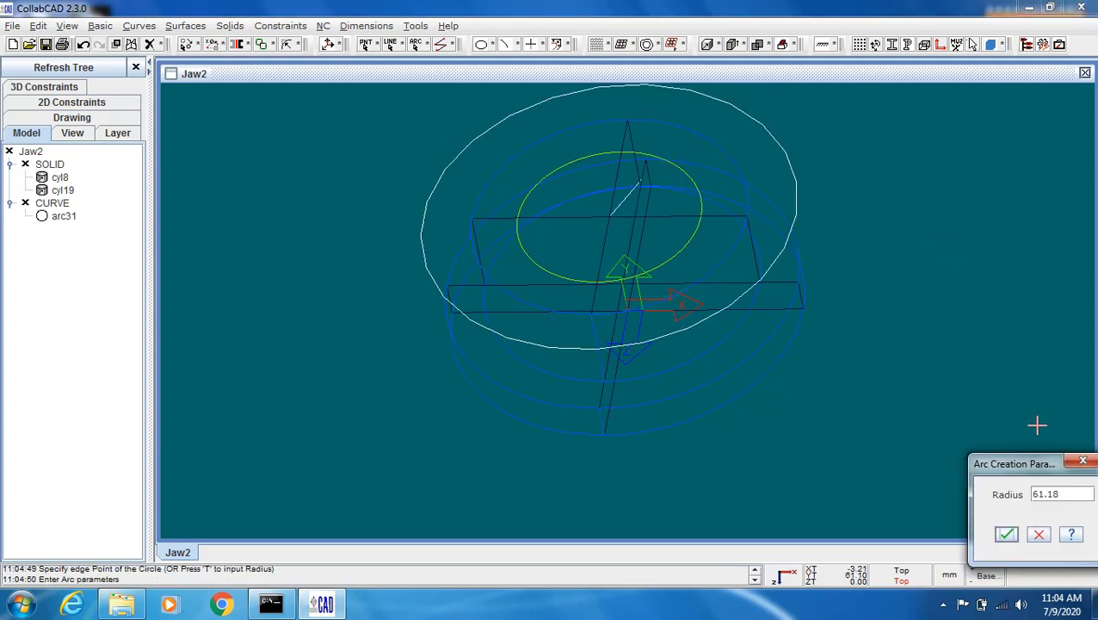
pyautogui.doubleClick(1070, 491)
pyautogui.write('28.5')
pyautogui.click(1015, 537)
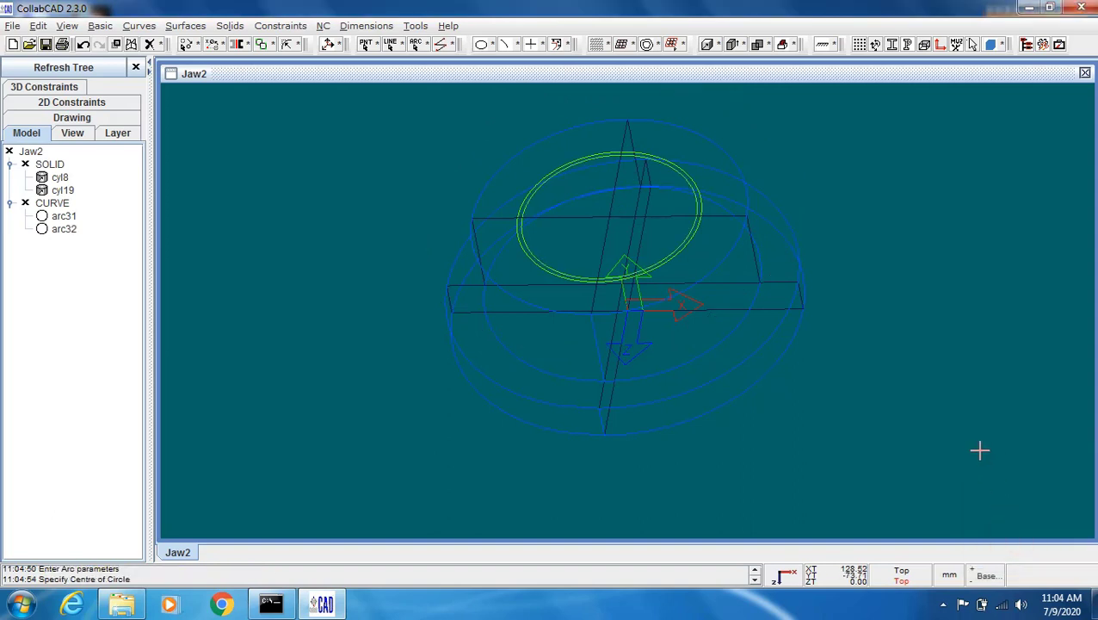
pyautogui.press('Escape')
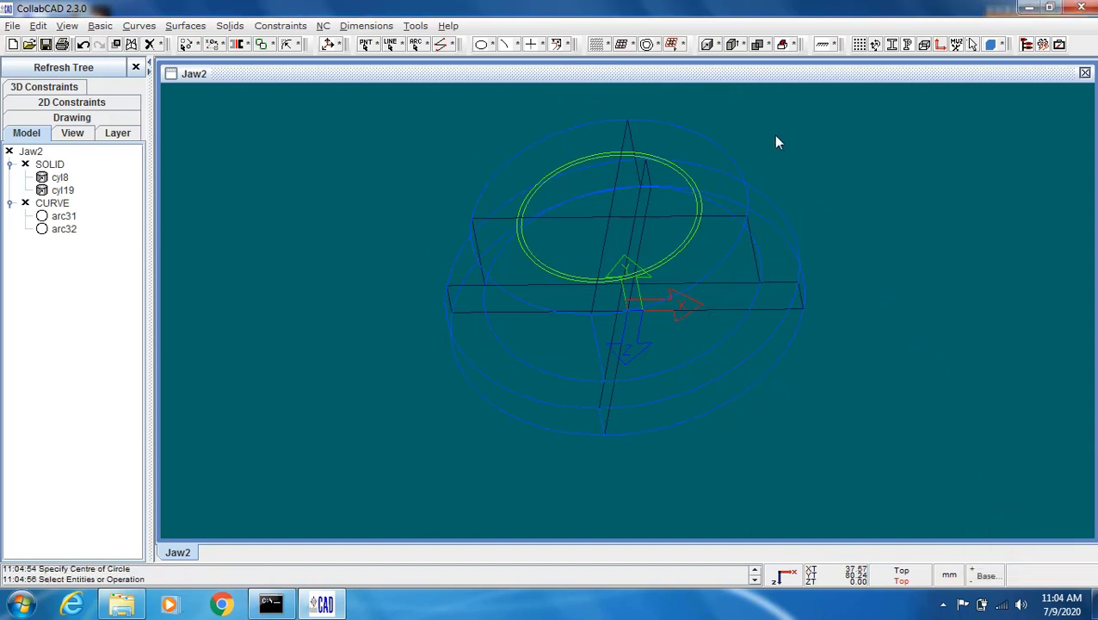
# Create a one-direction solid slab from both concentric circles, 2 mm thick with reversed direction and zero draft angle
pyautogui.click(732, 45)
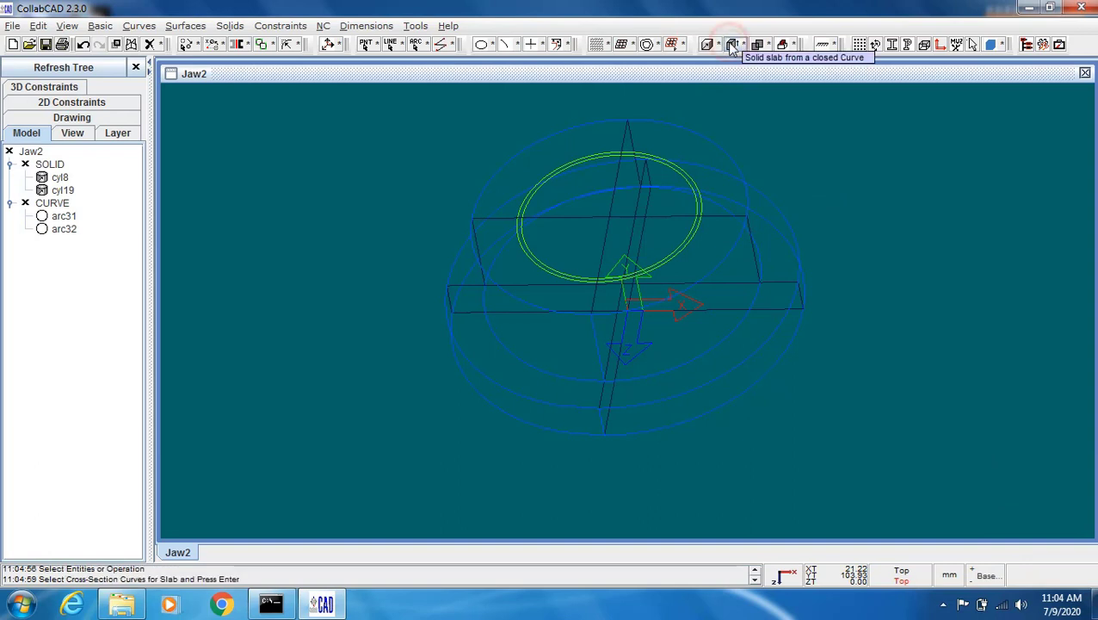
pyautogui.click(661, 160)
pyautogui.click(663, 157)
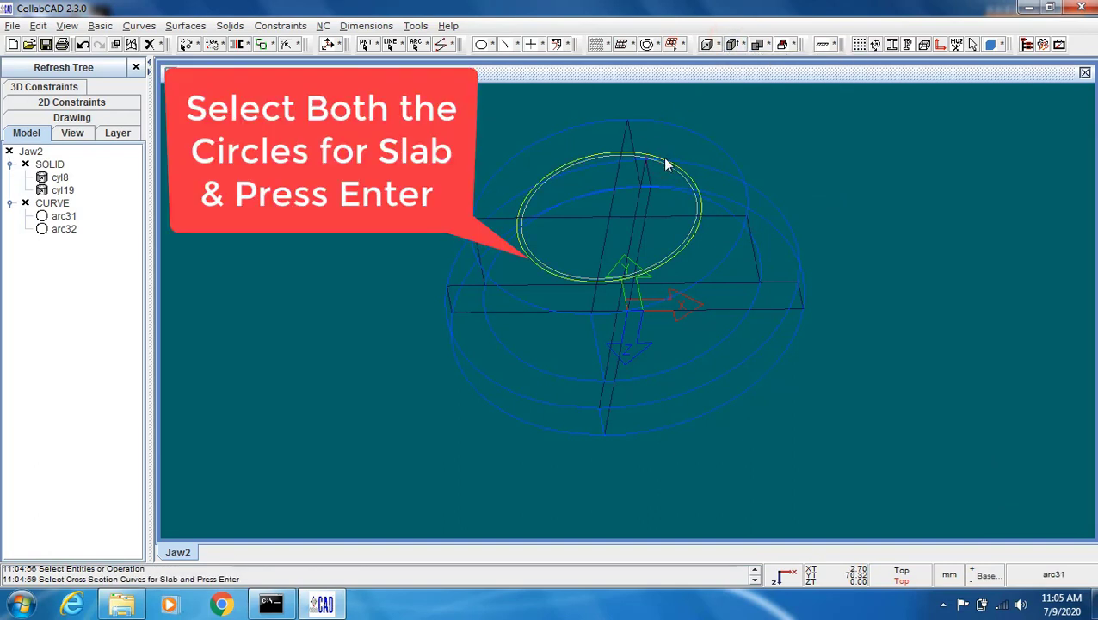
pyautogui.press('Return')
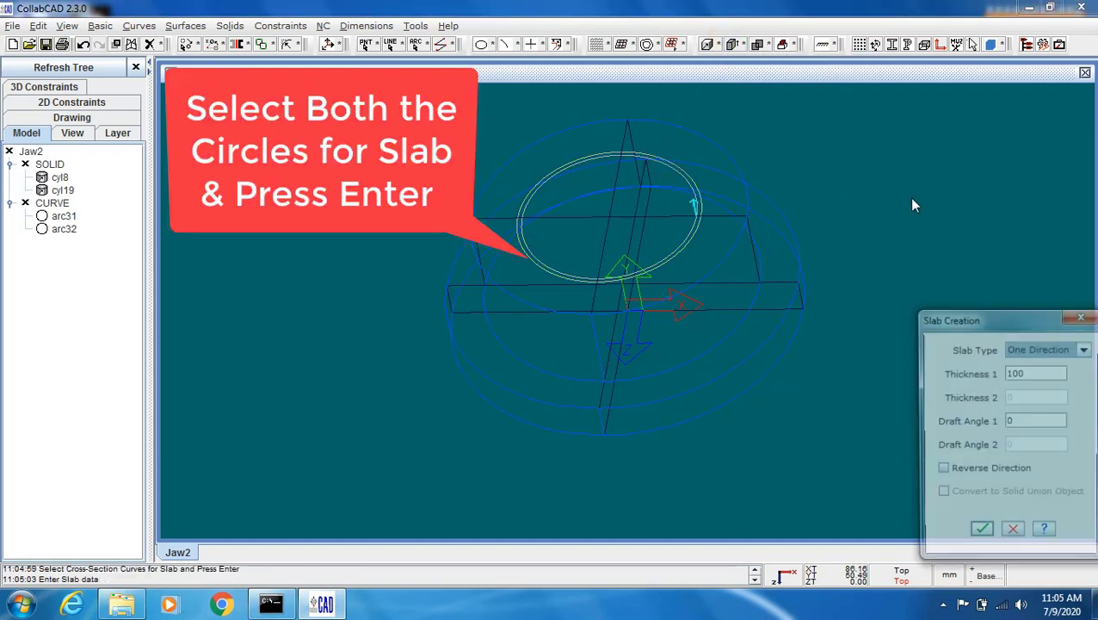
pyautogui.click(944, 472)
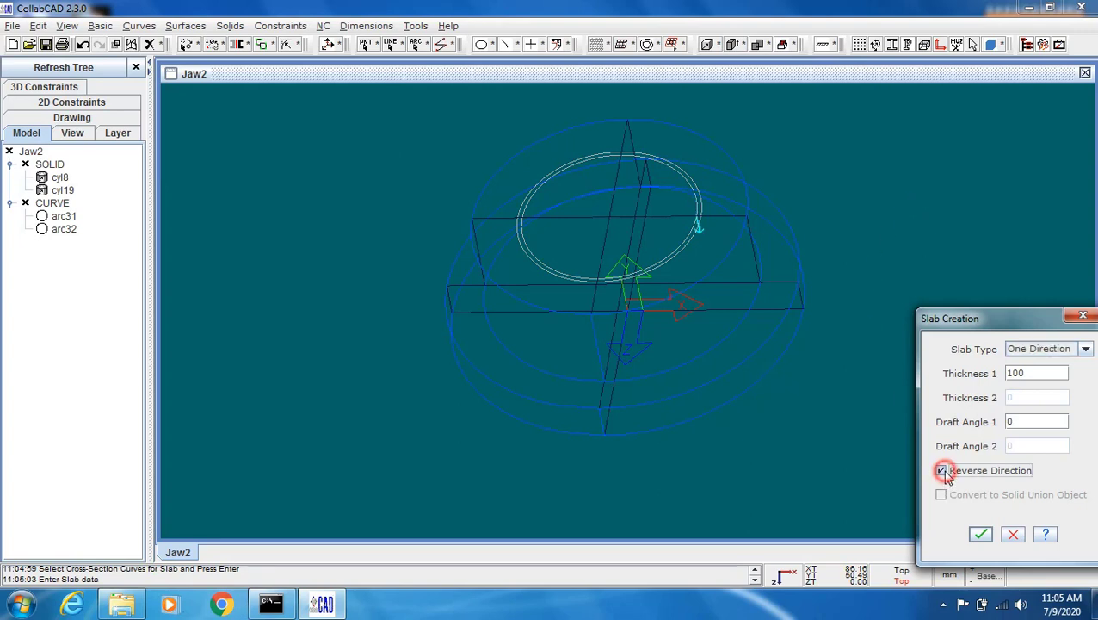
pyautogui.doubleClick(1054, 373)
pyautogui.write('2')
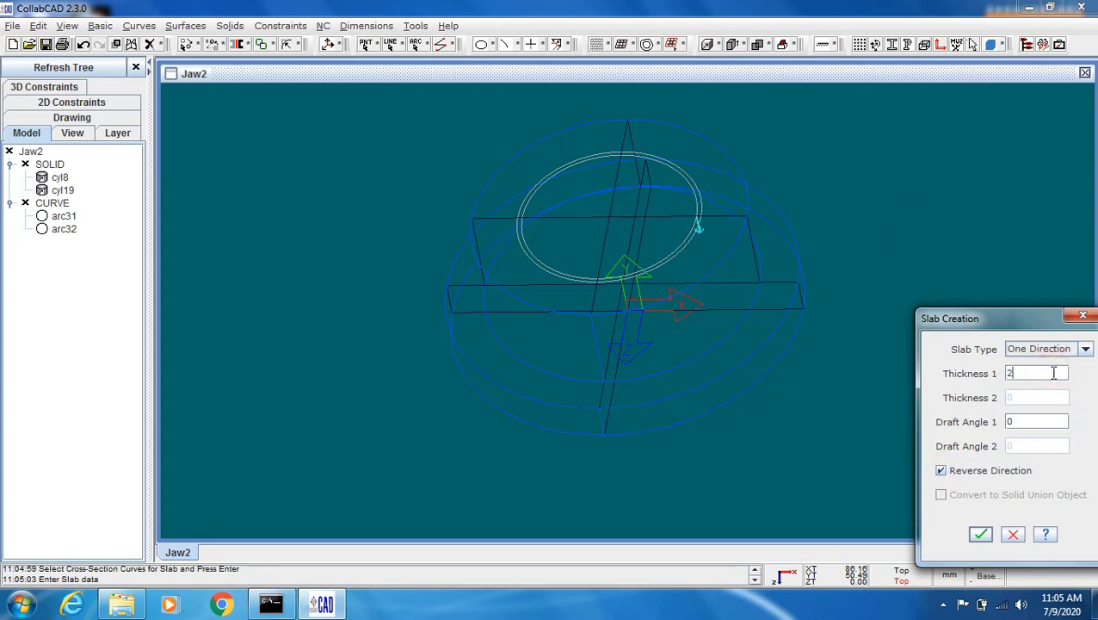
pyautogui.click(982, 534)
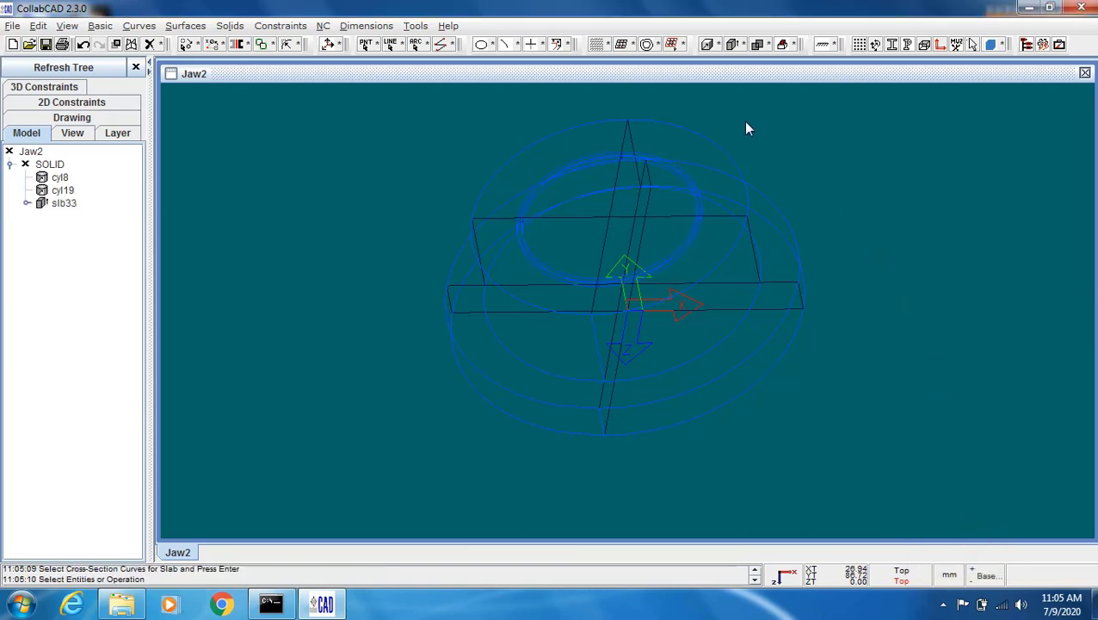
# Subtract the thin ring slab from the upper cylinder with a Boolean Difference
pyautogui.click(228, 23)
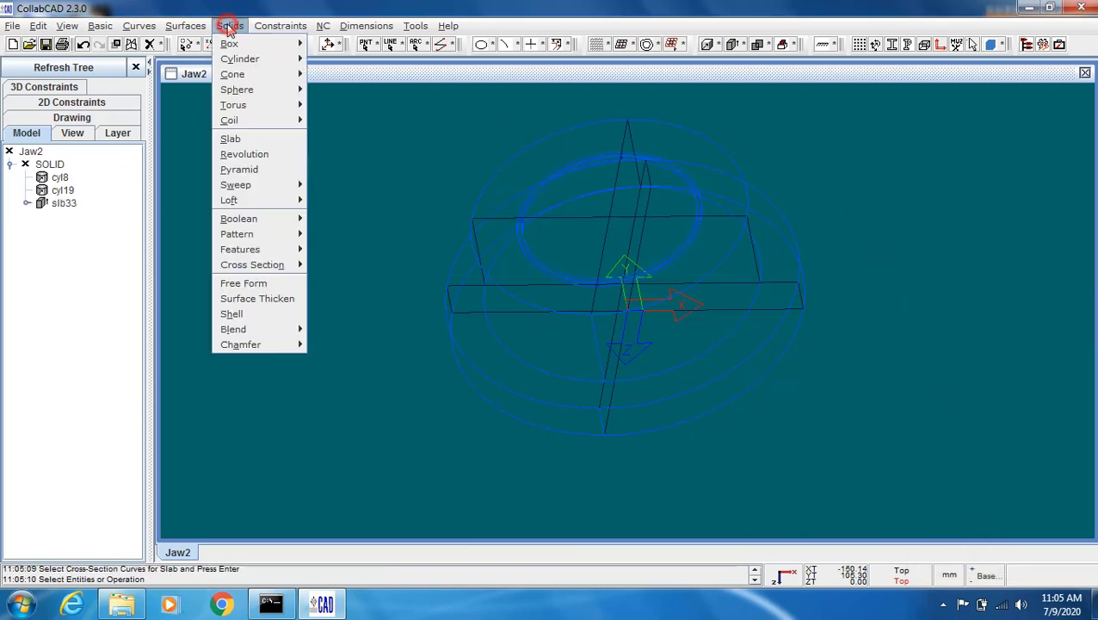
pyautogui.moveTo(303, 221)
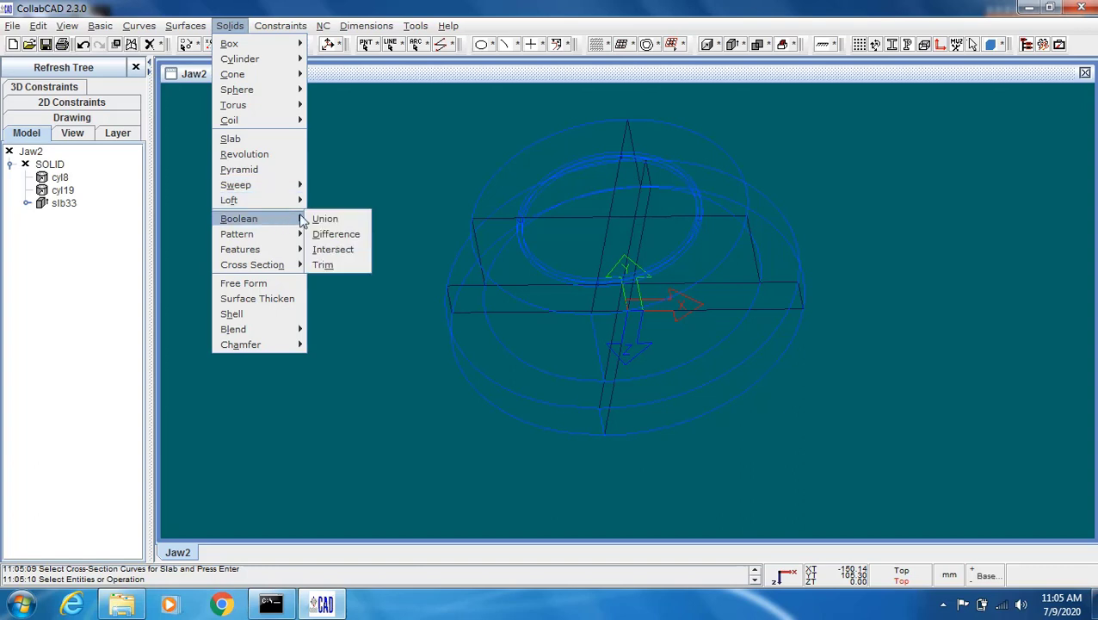
pyautogui.click(361, 234)
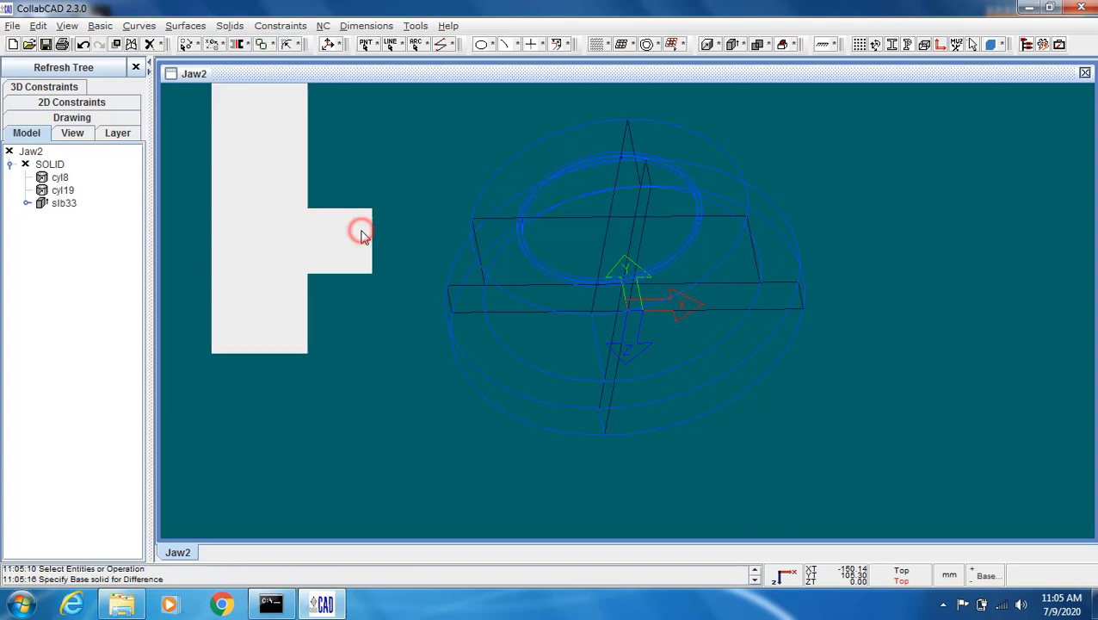
pyautogui.click(518, 153)
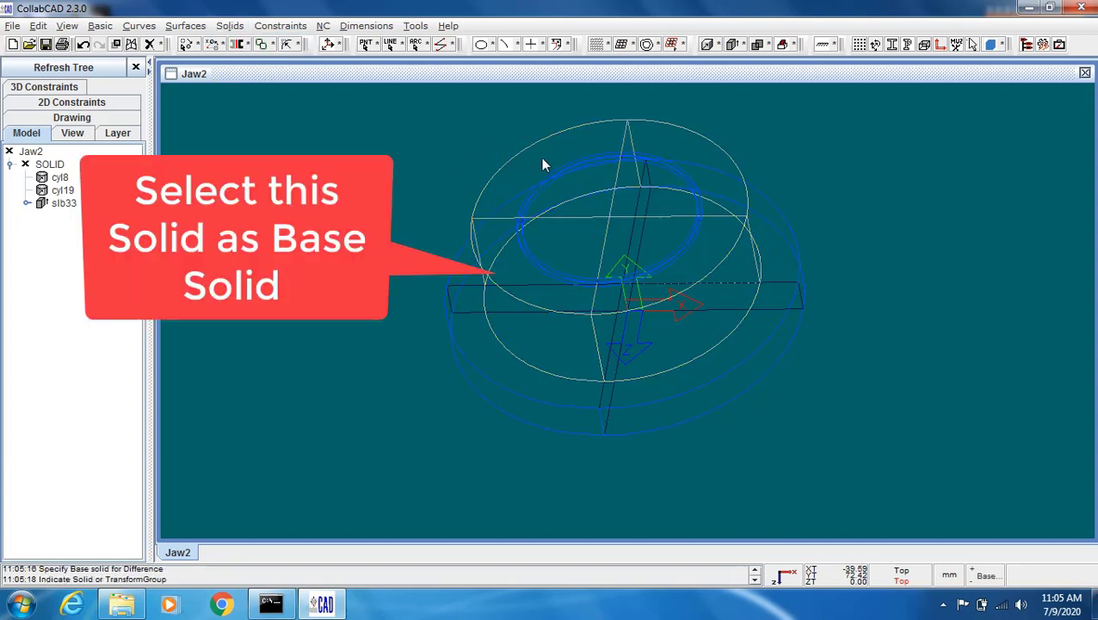
pyautogui.click(557, 170)
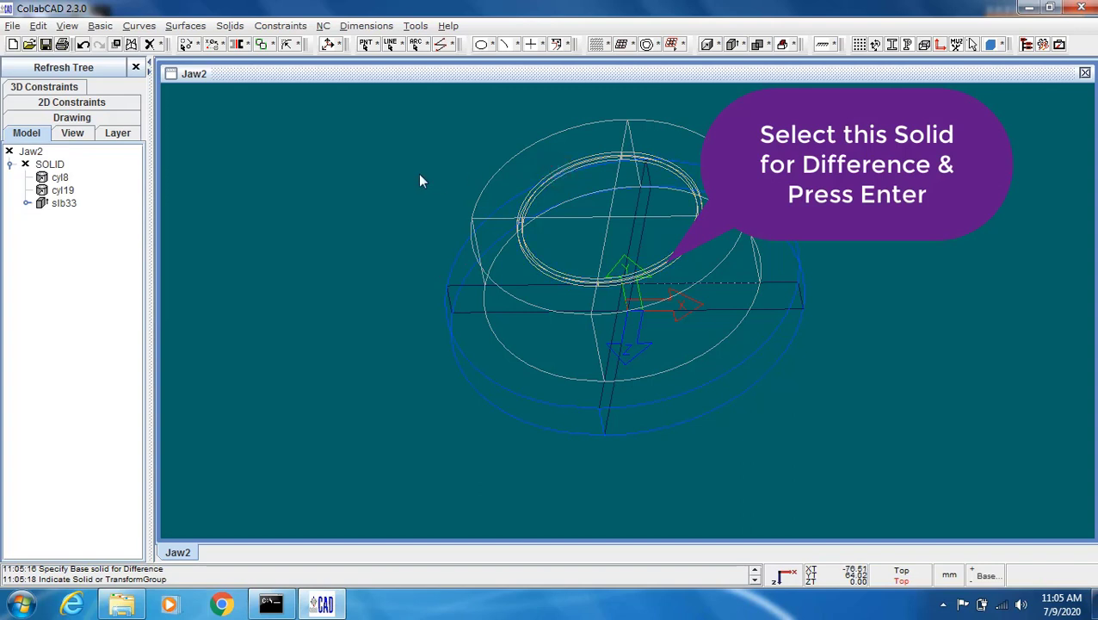
pyautogui.press('Return')
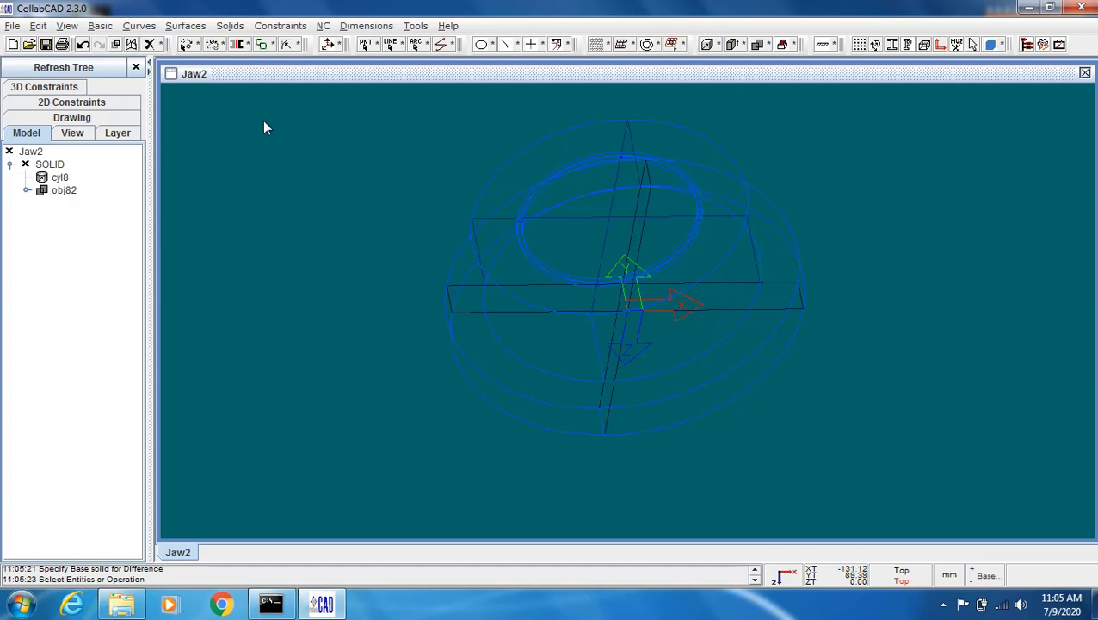
# Join the grooved upper cylinder and the larger base cylinder into one solid with a Boolean Union
pyautogui.click(227, 27)
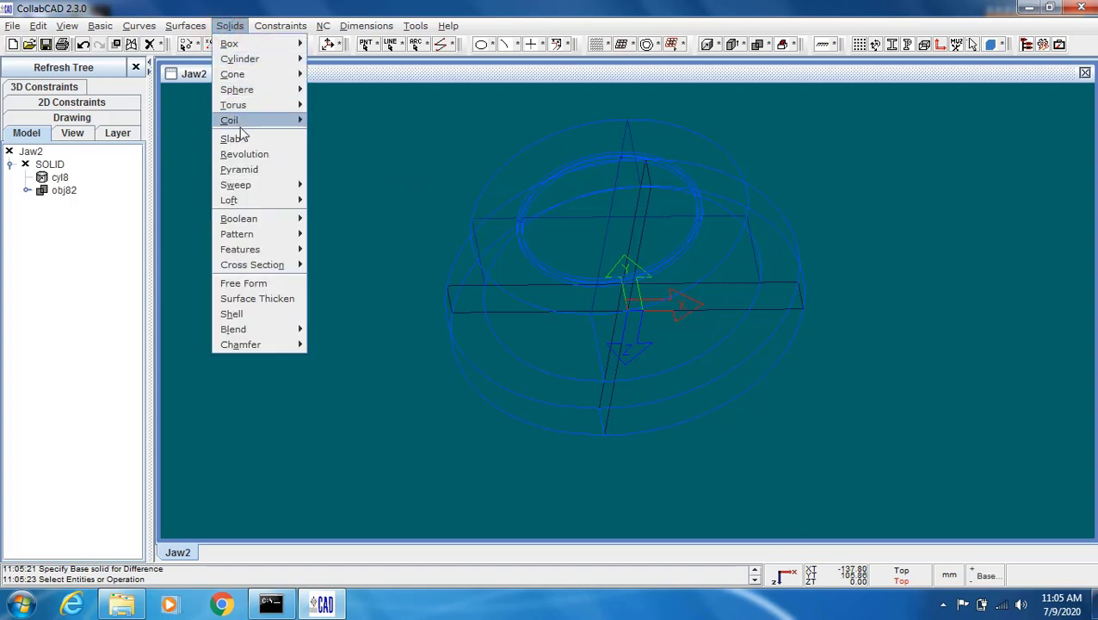
pyautogui.moveTo(269, 224)
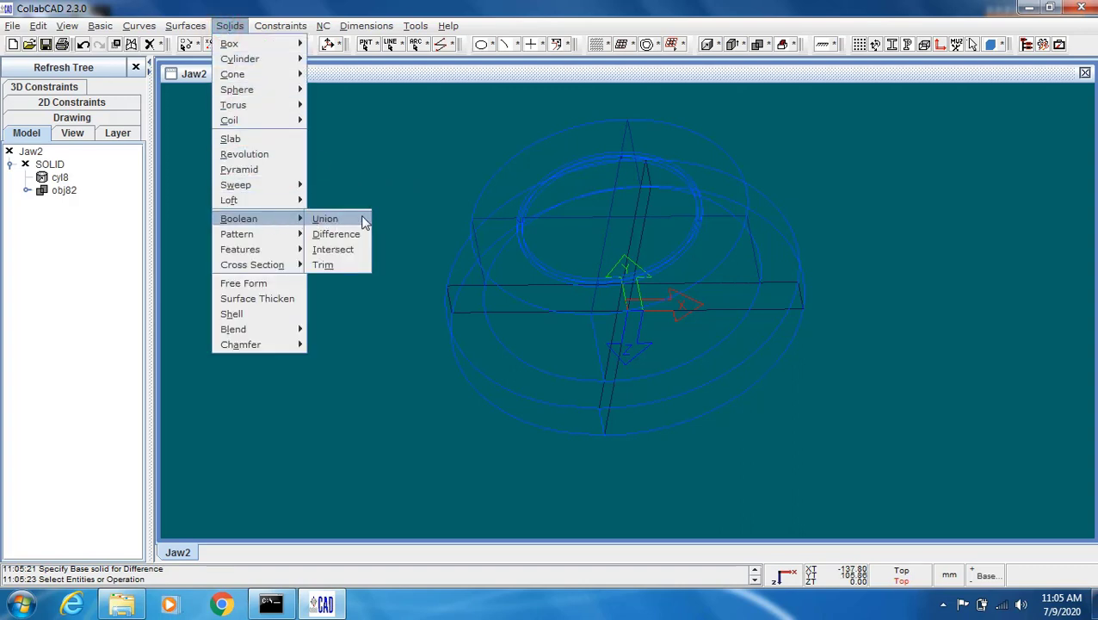
pyautogui.click(325, 219)
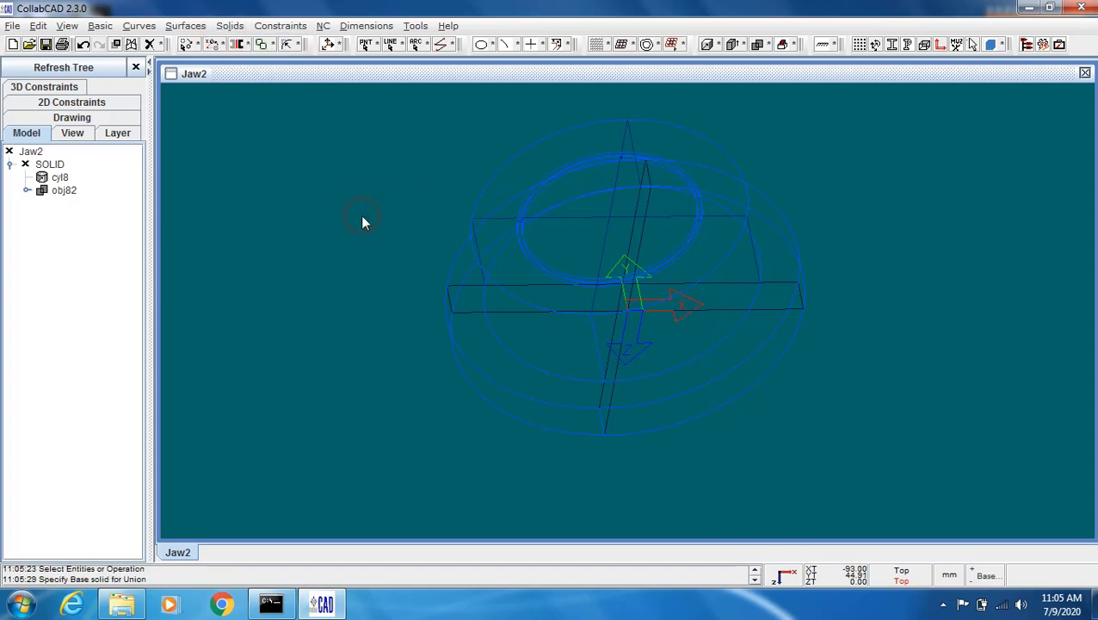
pyautogui.click(485, 274)
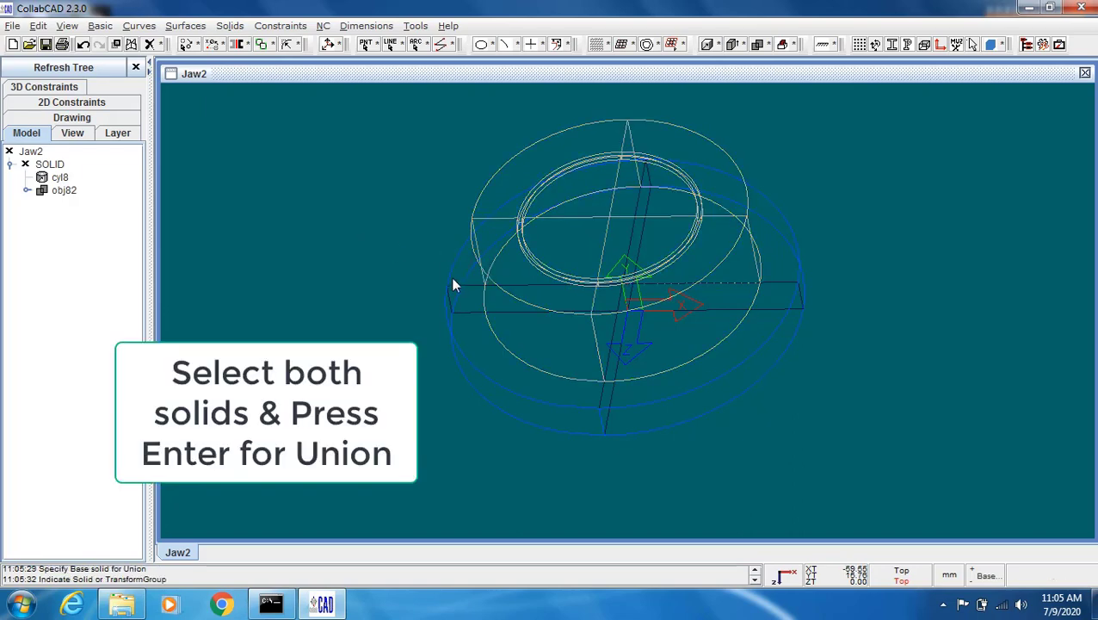
pyautogui.click(454, 287)
pyautogui.press('Return')
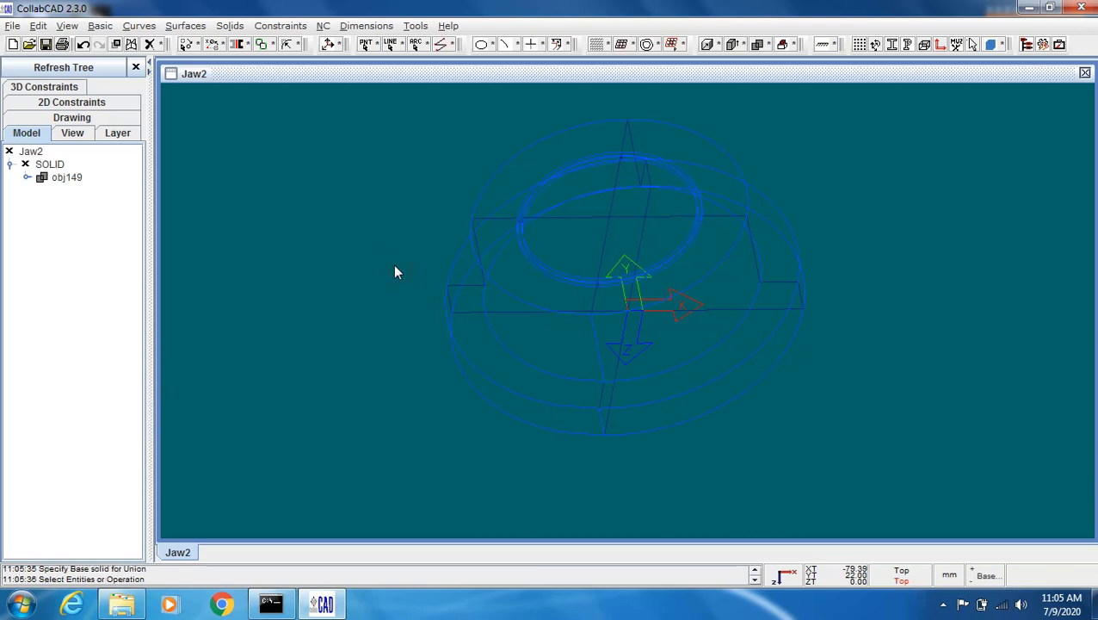
# Restore the original top view, zoom out to half scale and pan the model aside to free empty workspace beside it
pyautogui.press('F11')
pyautogui.press('F11')
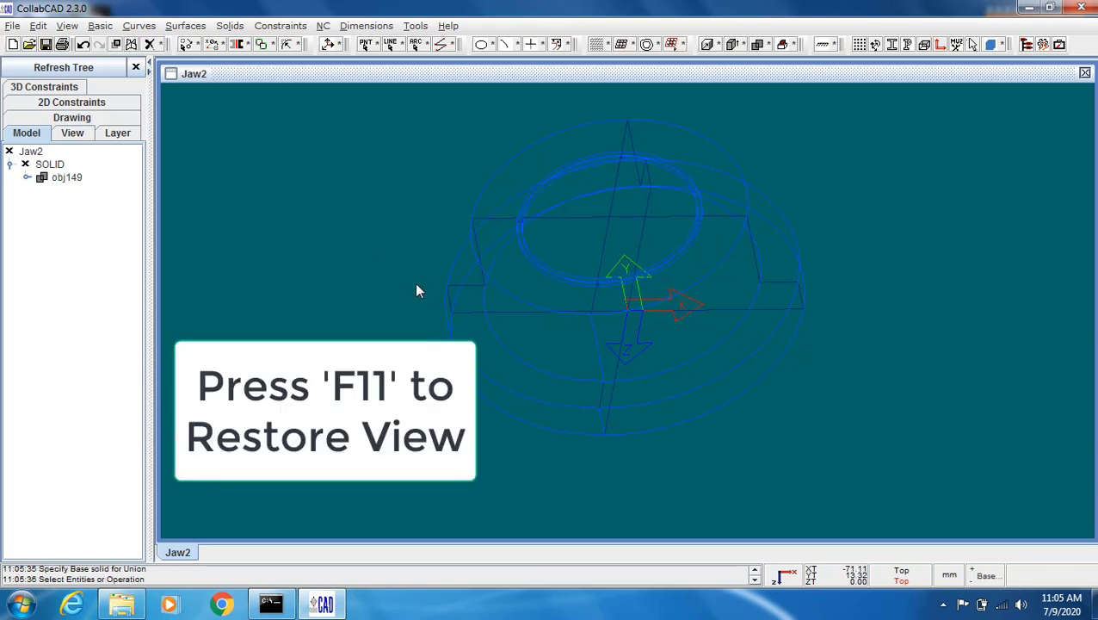
pyautogui.press('Left')
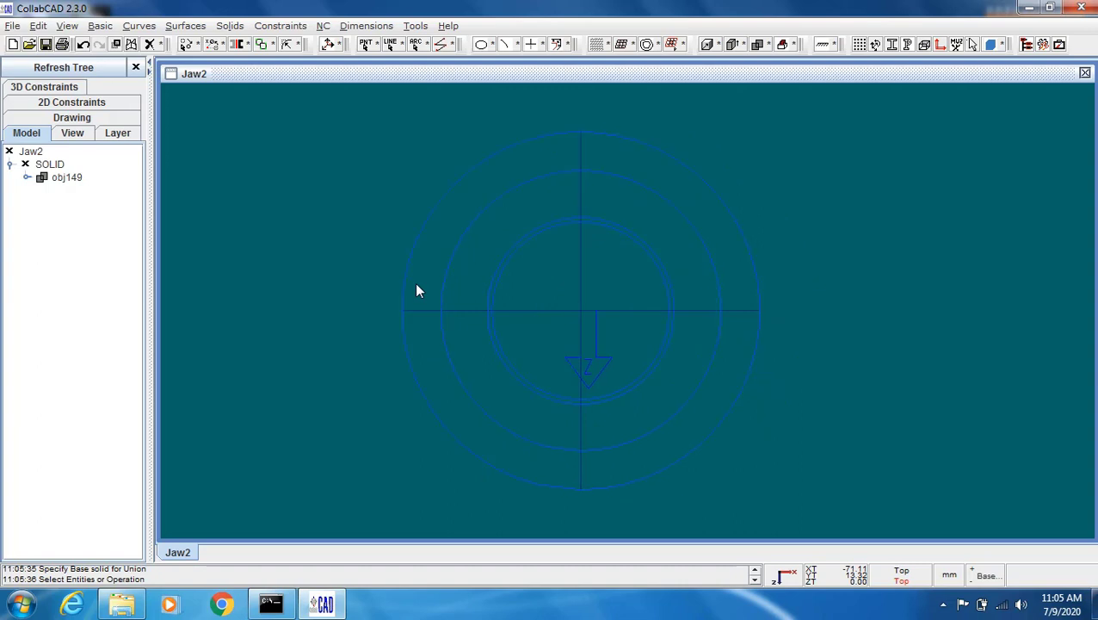
pyautogui.press('Right')
pyautogui.press('Right')
pyautogui.press('Right')
pyautogui.press('Right')
pyautogui.press('Right')
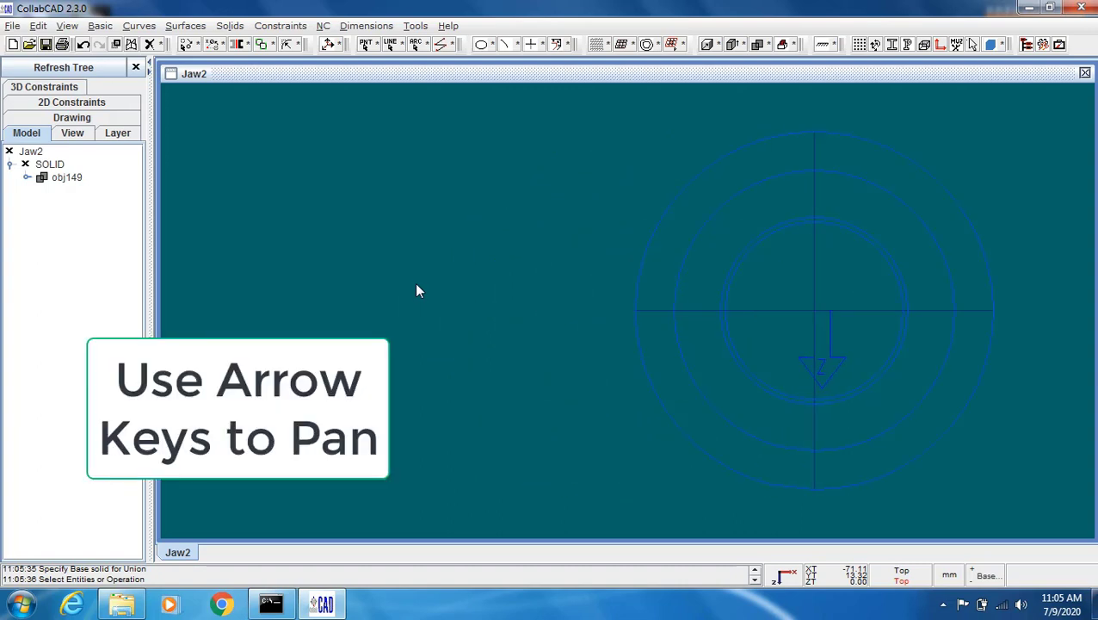
pyautogui.press('j')
pyautogui.press('Right')
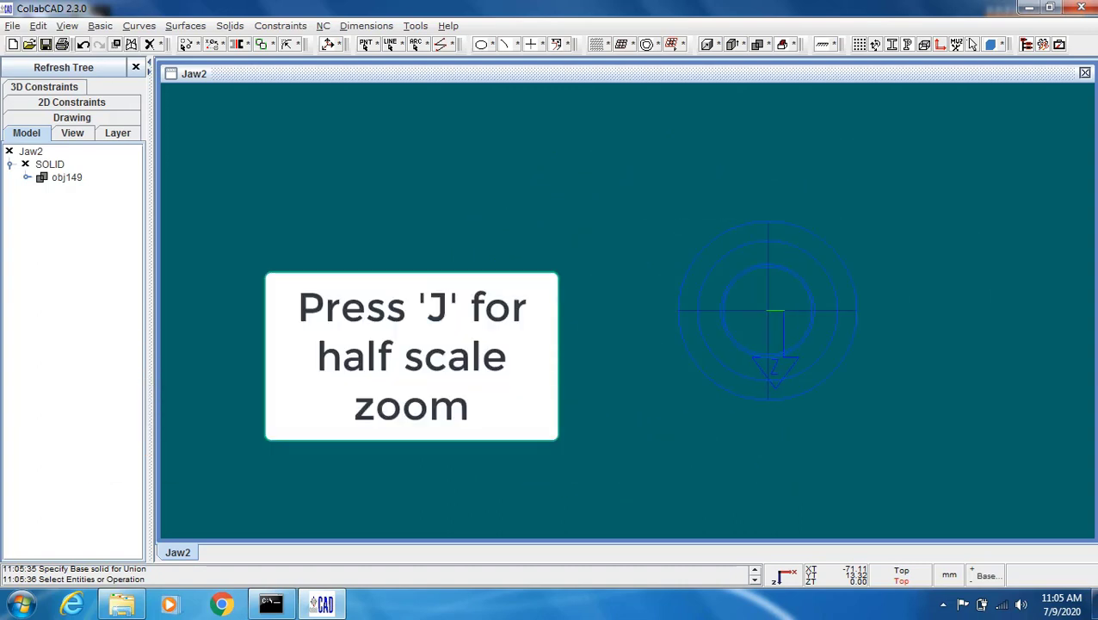
pyautogui.press('Right')
pyautogui.press('Right')
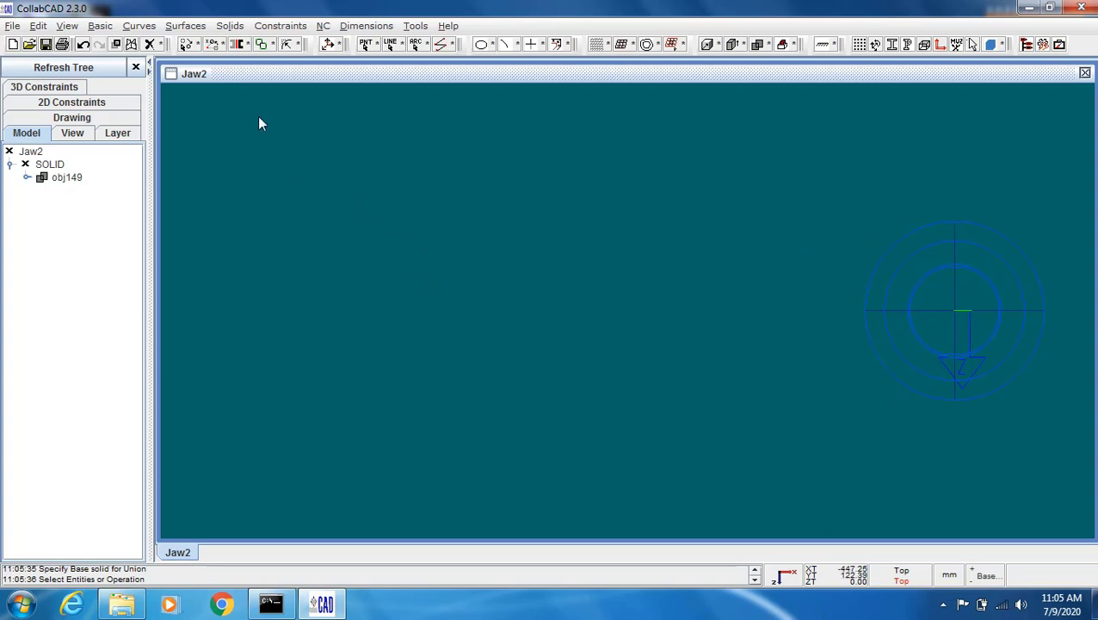
# Start a cylinder defined by end points and radius, placing its first end point at XT -350, YT 0, ZT 0
pyautogui.click(229, 25)
pyautogui.moveTo(260, 59)
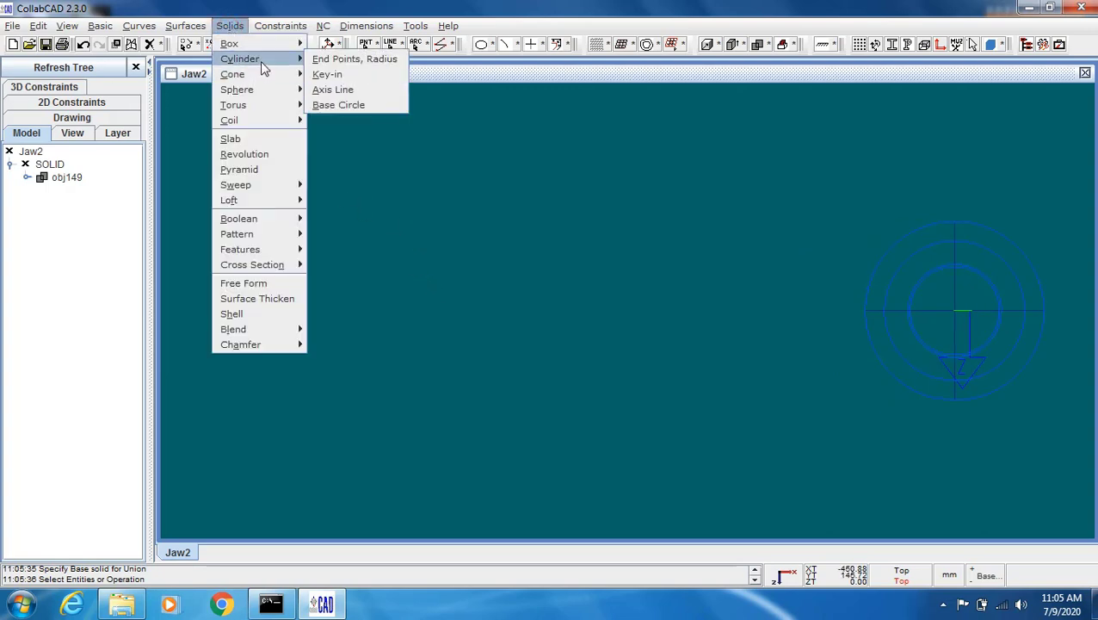
pyautogui.click(387, 66)
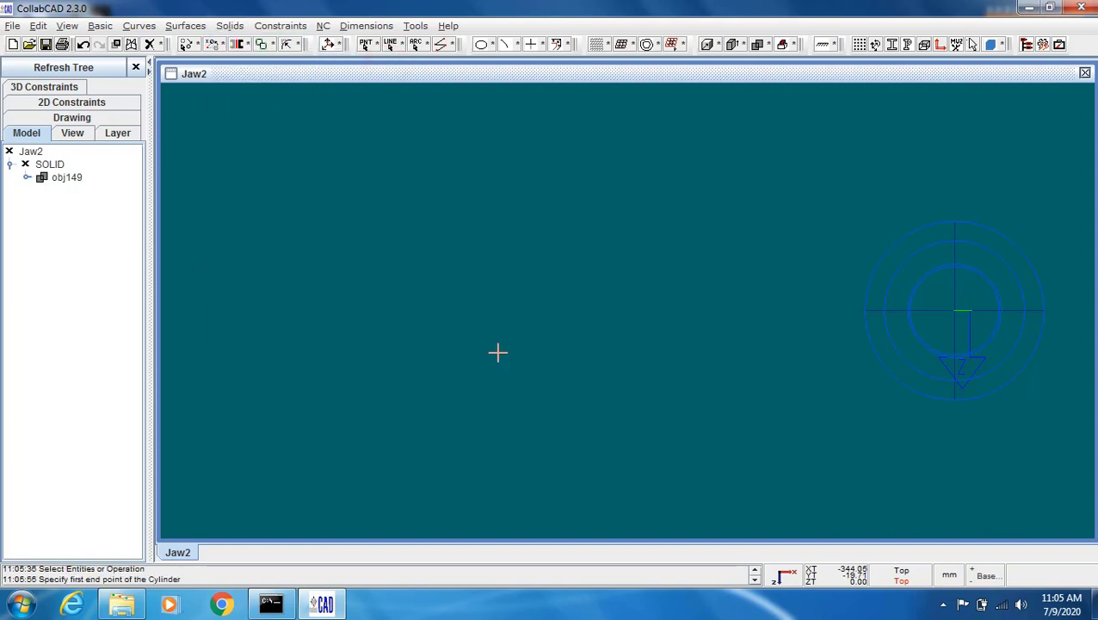
pyautogui.rightClick(402, 232)
pyautogui.click(465, 211)
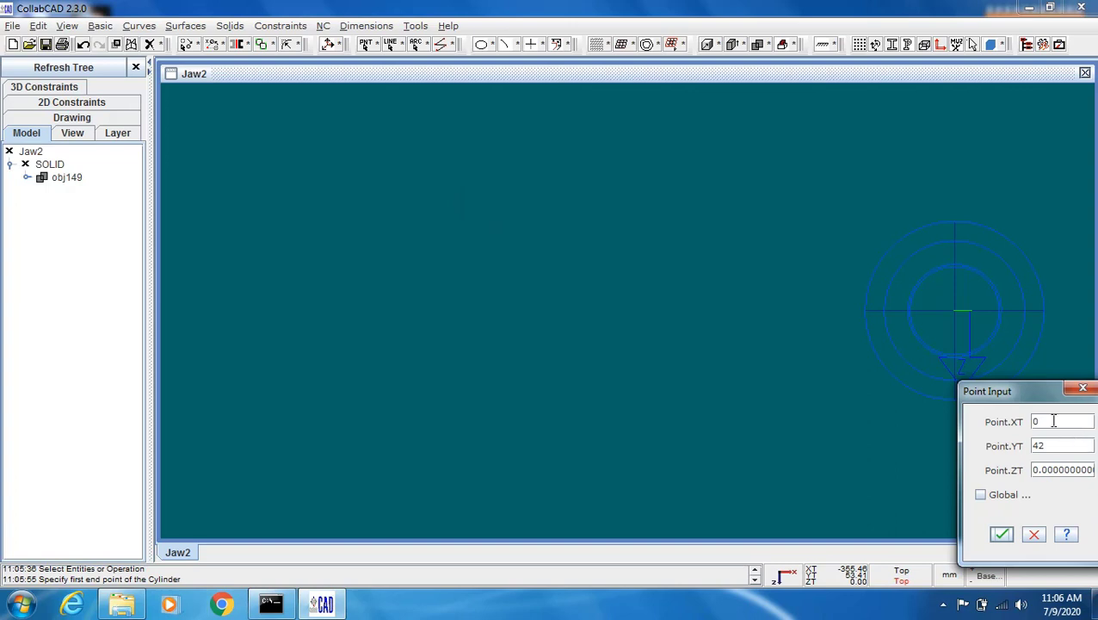
pyautogui.doubleClick(1053, 421)
pyautogui.write('-35')
pyautogui.doubleClick(1051, 446)
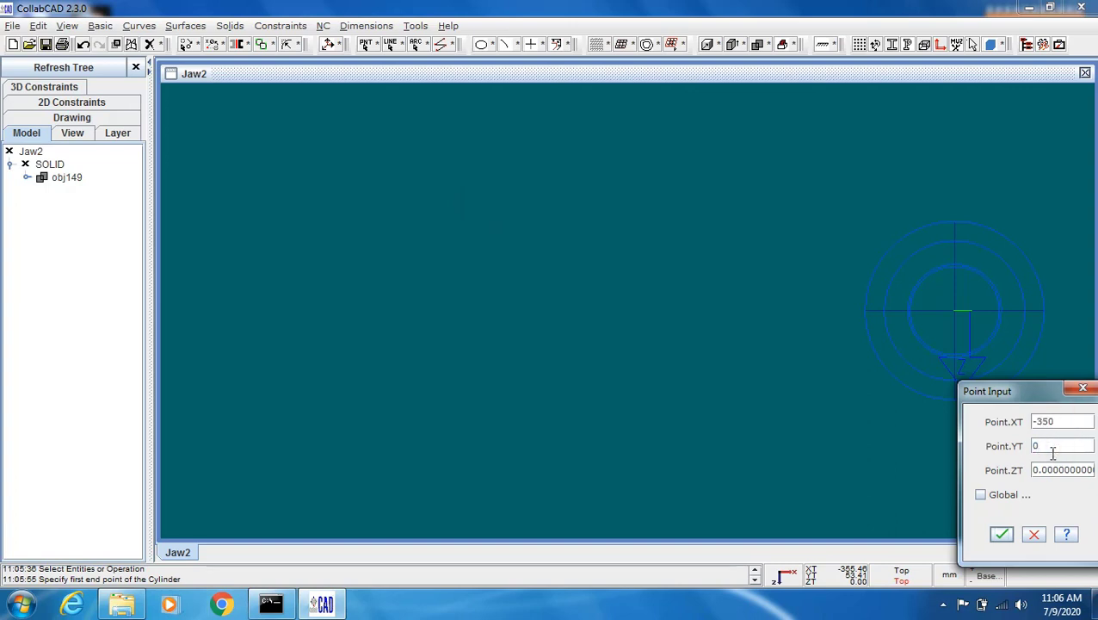
pyautogui.doubleClick(1054, 470)
pyautogui.write('0')
pyautogui.click(1002, 534)
# Complete the cylinder with its second end point at XT -350, YT 0, ZT 42 and a radius of 35 mm
pyautogui.rightClick(510, 294)
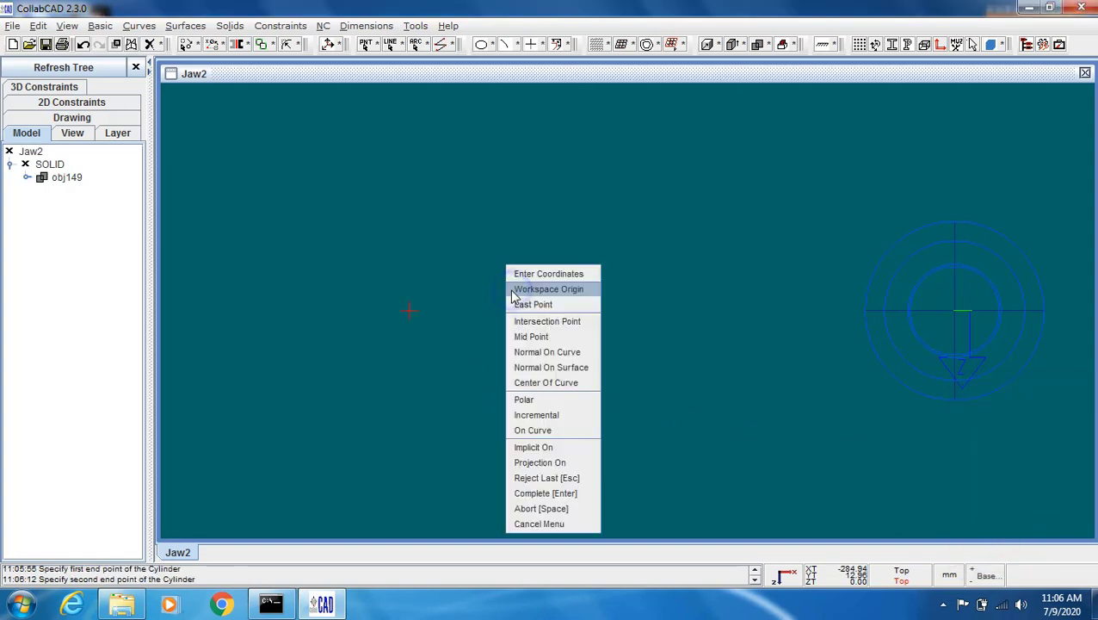
pyautogui.click(575, 272)
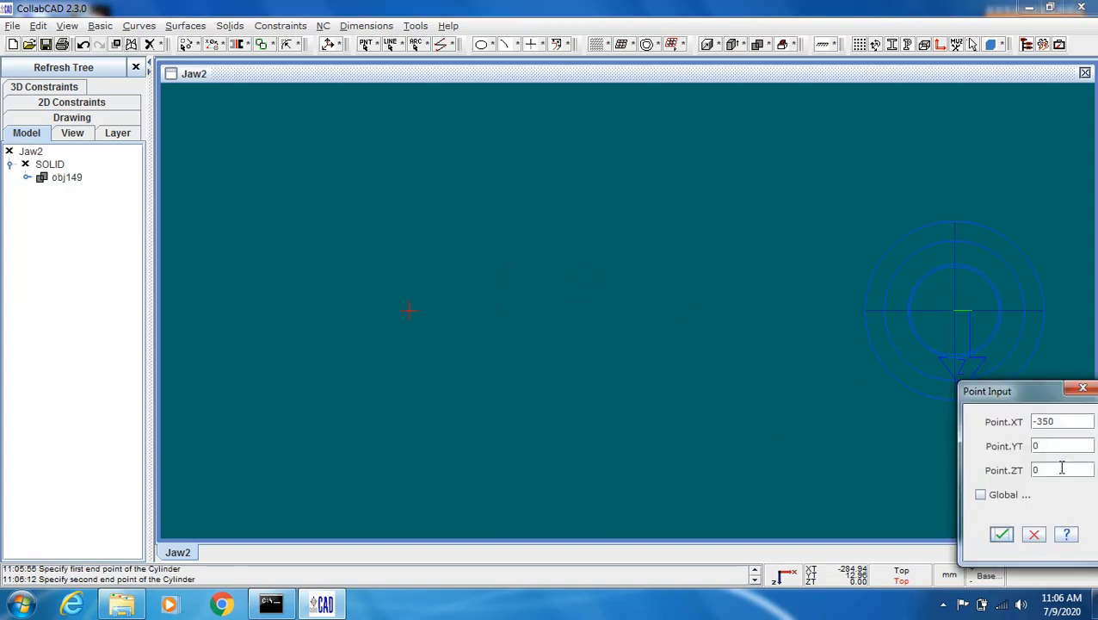
pyautogui.doubleClick(1061, 468)
pyautogui.write('42')
pyautogui.click(1001, 534)
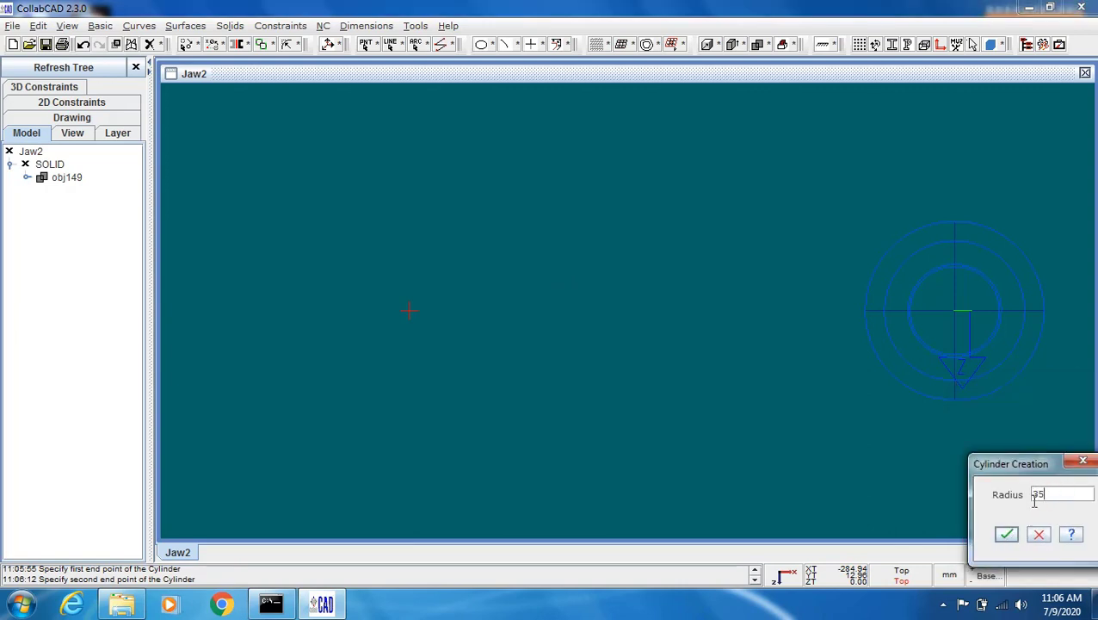
pyautogui.click(1009, 536)
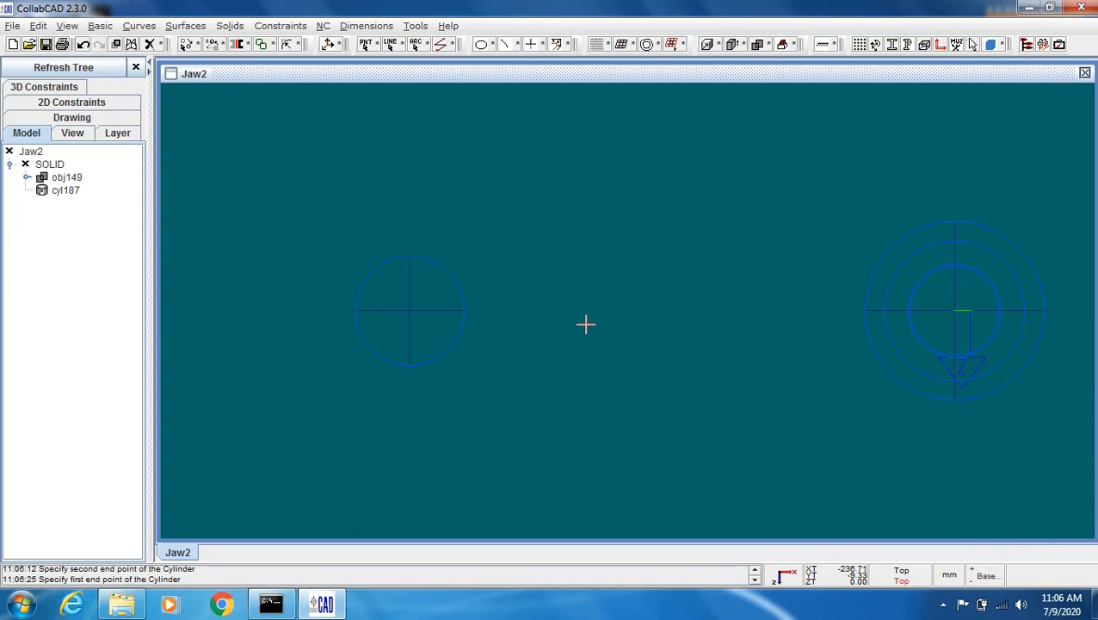
pyautogui.press('Escape')
pyautogui.moveTo(588, 314)
pyautogui.mouseDown(button='middle')
pyautogui.moveTo(594, 338)
pyautogui.moveTo(578, 309)
pyautogui.mouseUp(button='middle')
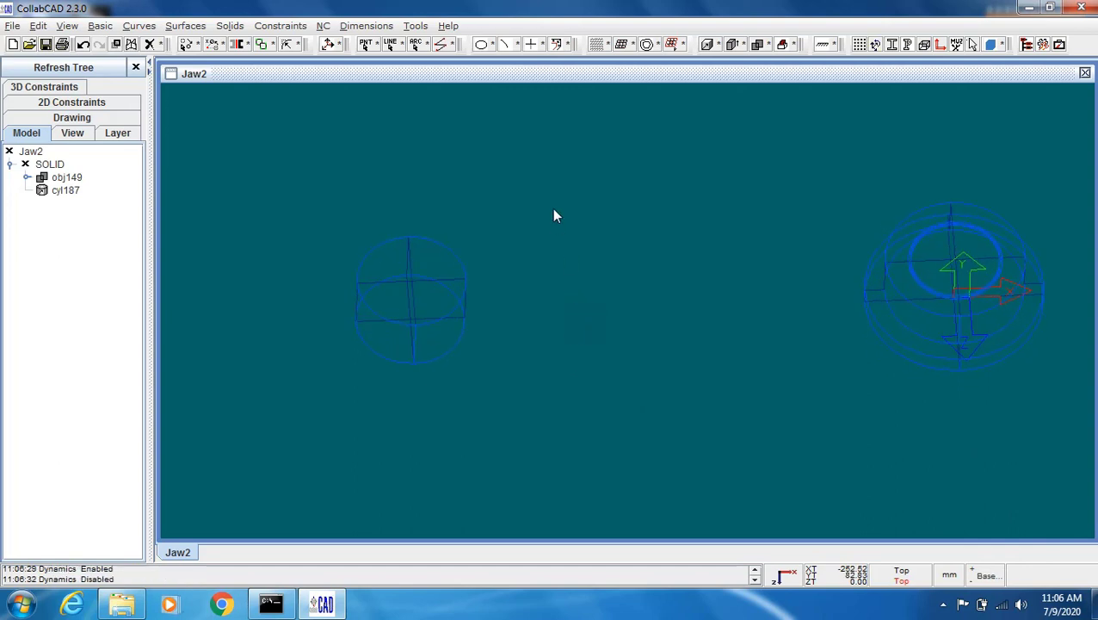
# Draw a circle of radius 25 mm centred on the upper edge circle of the new cylinder
pyautogui.click(416, 43)
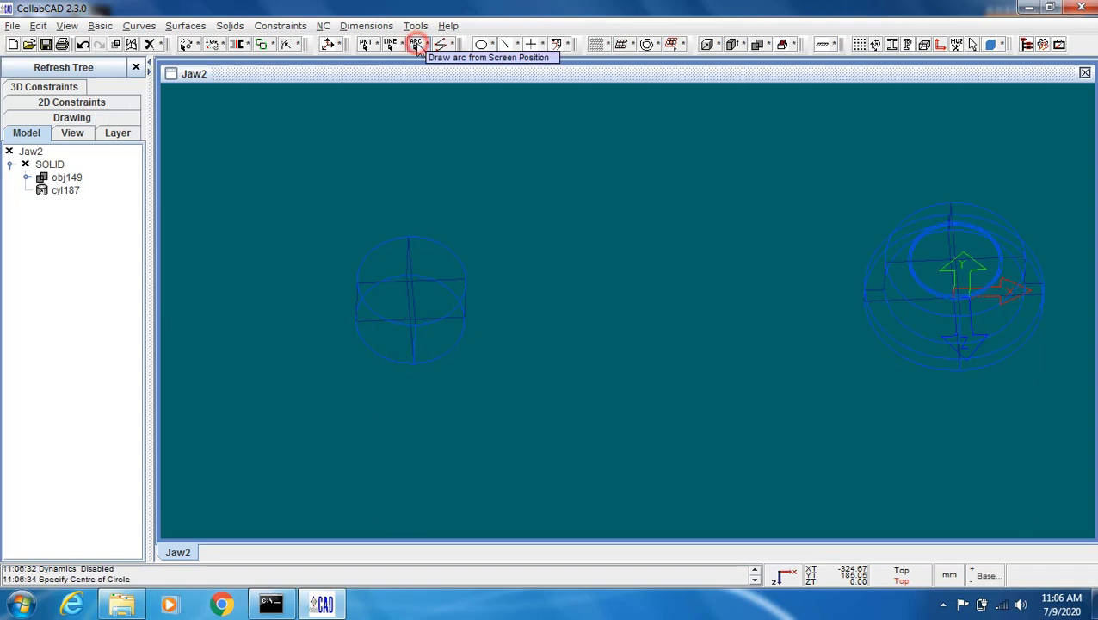
pyautogui.rightClick(533, 181)
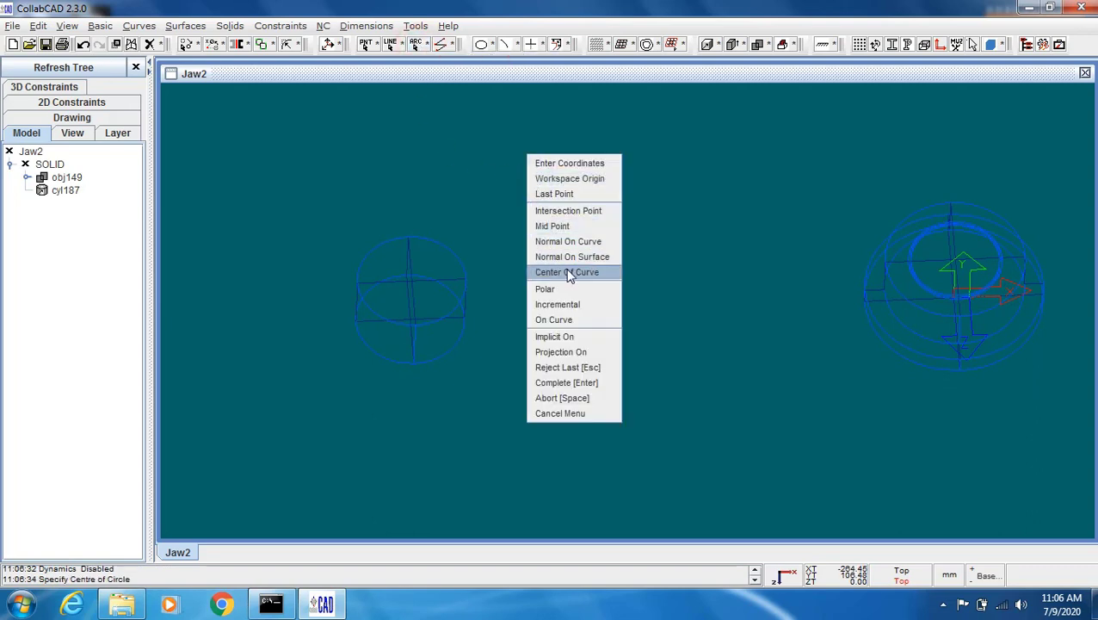
pyautogui.click(568, 272)
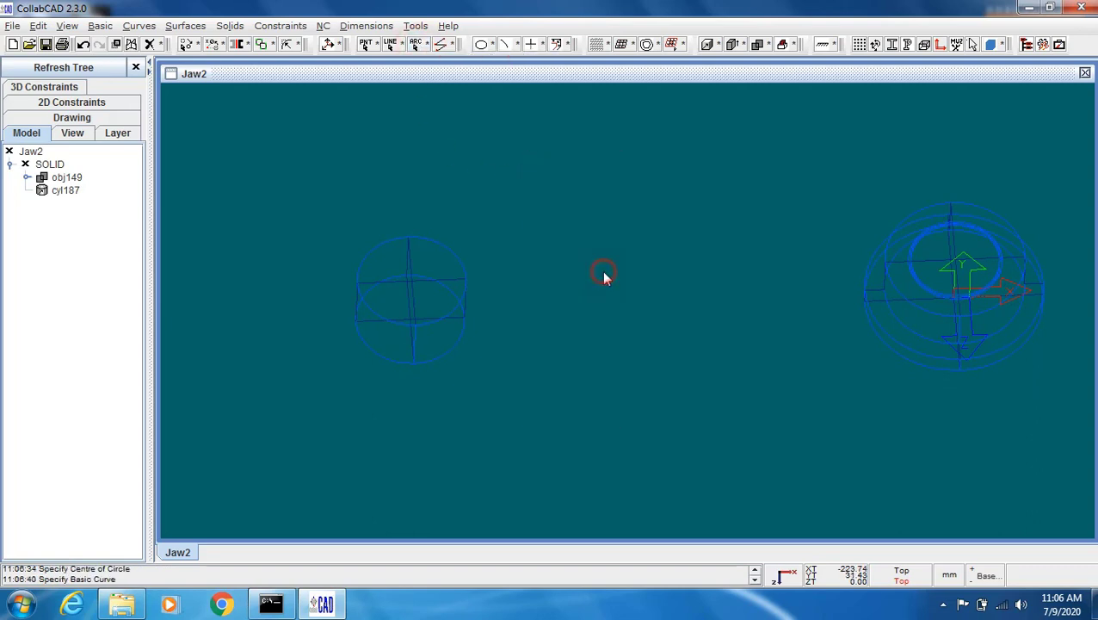
pyautogui.click(388, 240)
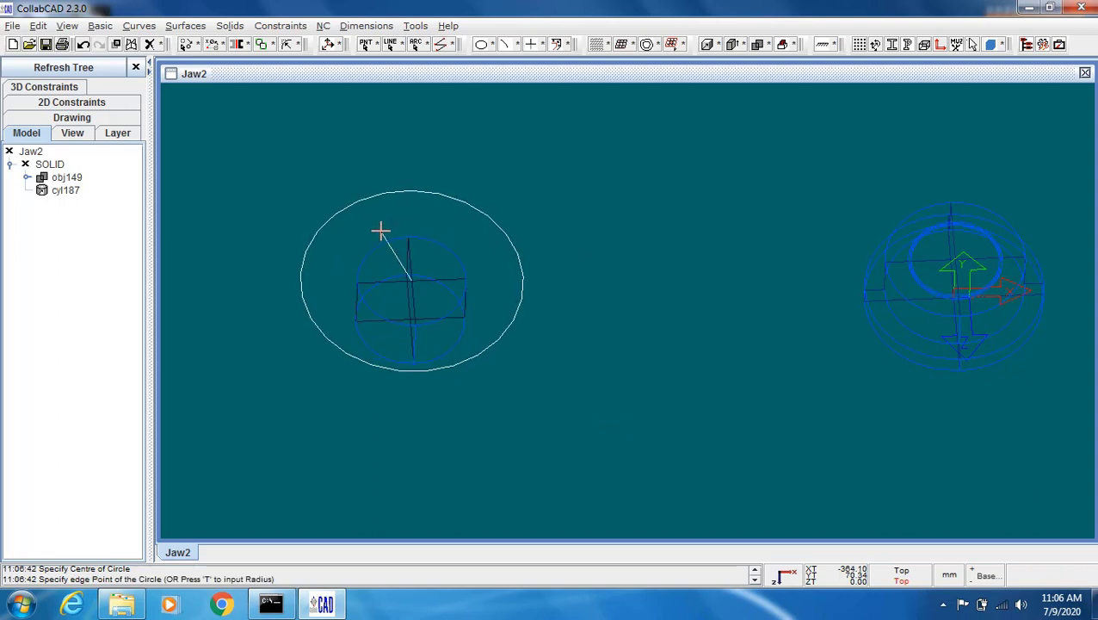
pyautogui.press('t')
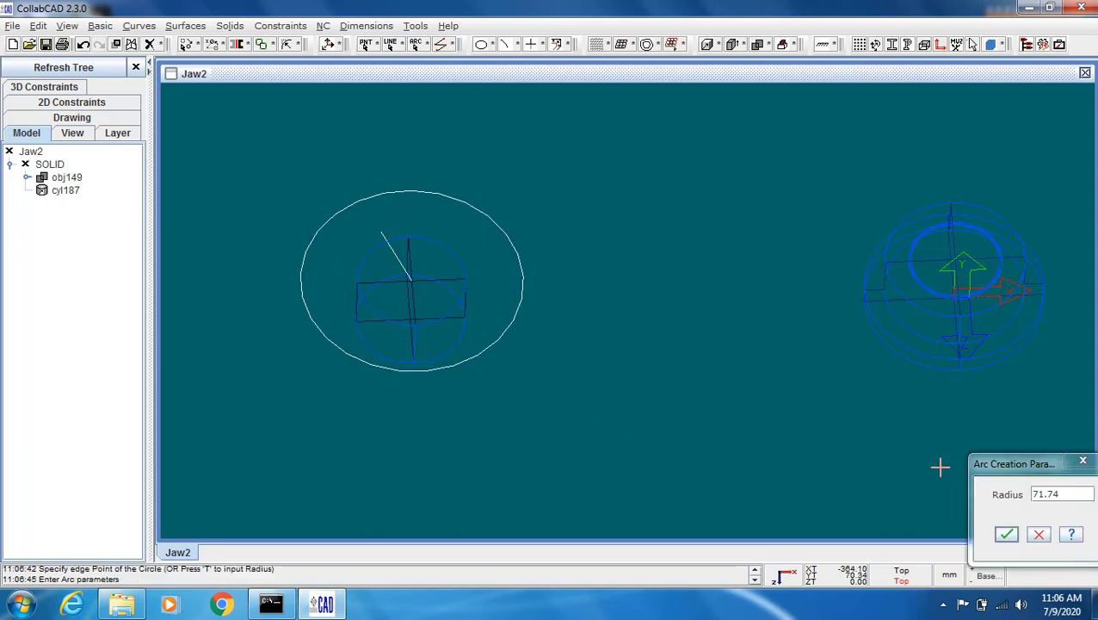
pyautogui.click(1073, 495)
pyautogui.write('2')
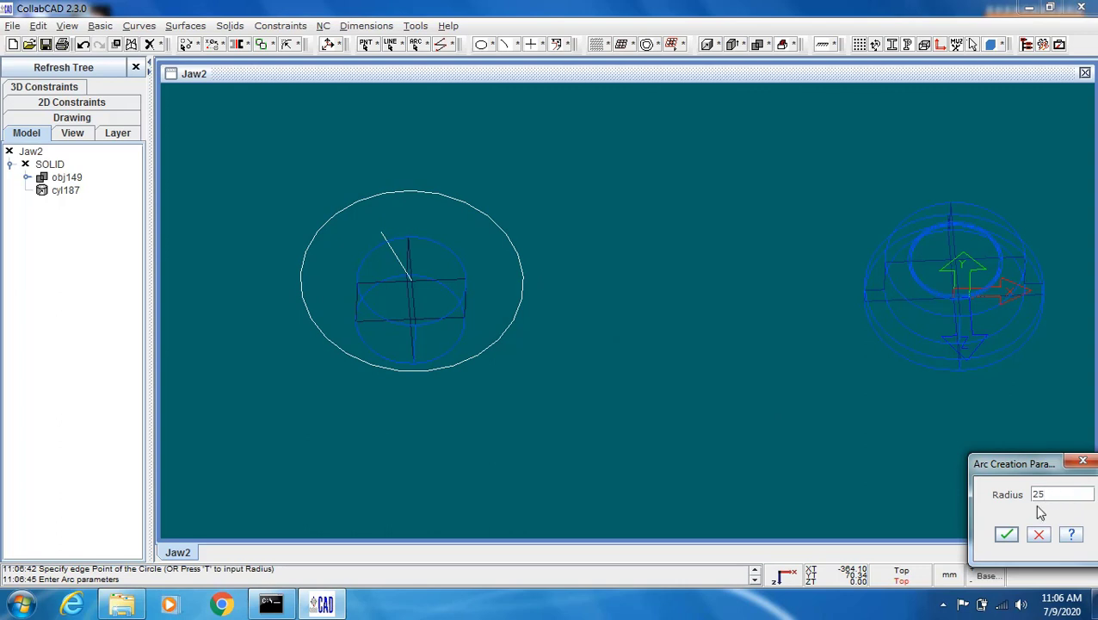
pyautogui.write('5')
pyautogui.click(1005, 534)
# Draw a concentric circle of radius 22.5 mm inside the 25 mm radius circle
pyautogui.rightClick(576, 247)
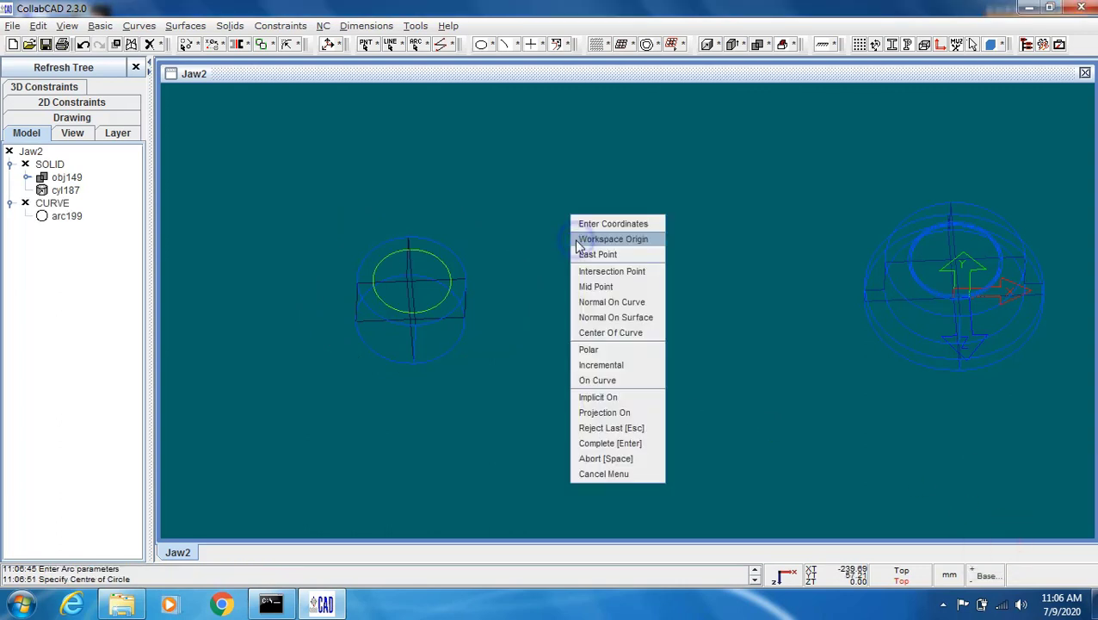
pyautogui.click(640, 332)
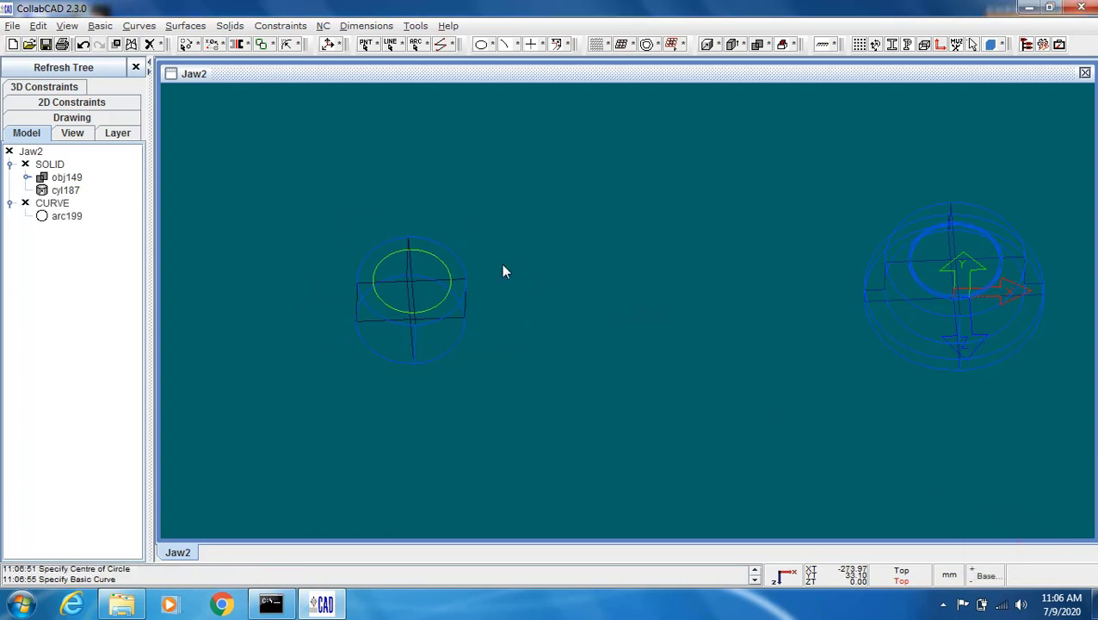
pyautogui.click(425, 249)
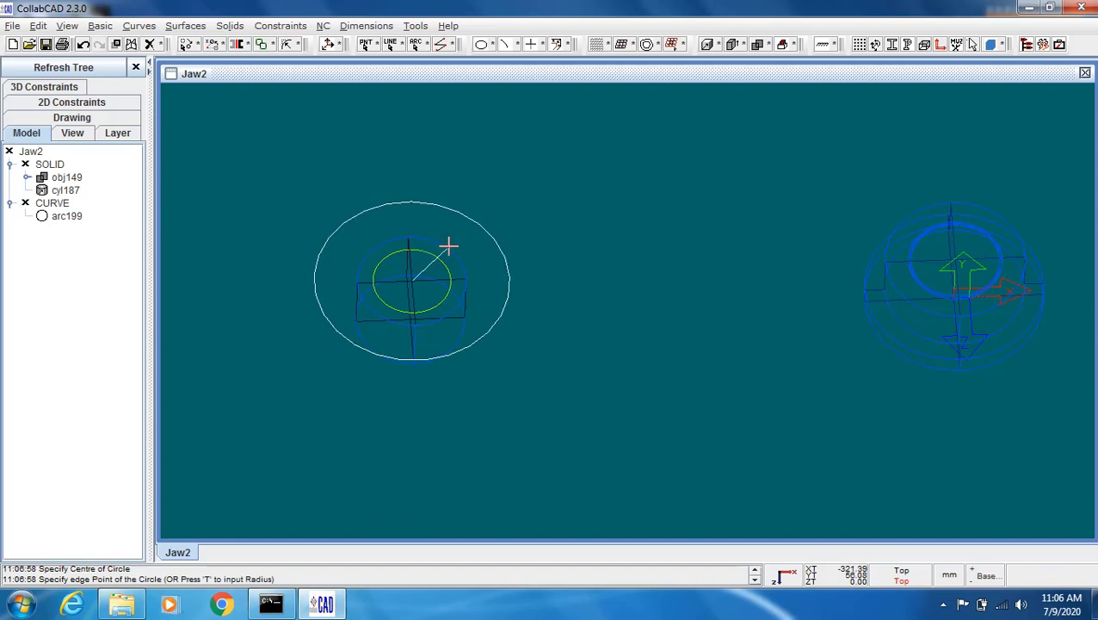
pyautogui.press('t')
pyautogui.doubleClick(1071, 496)
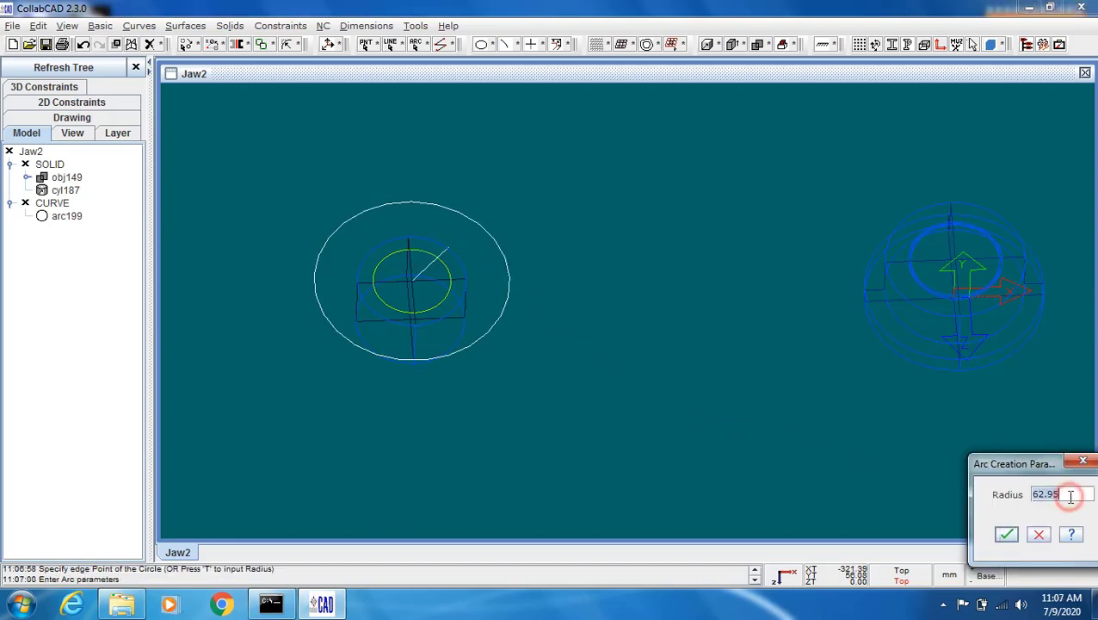
pyautogui.write('2')
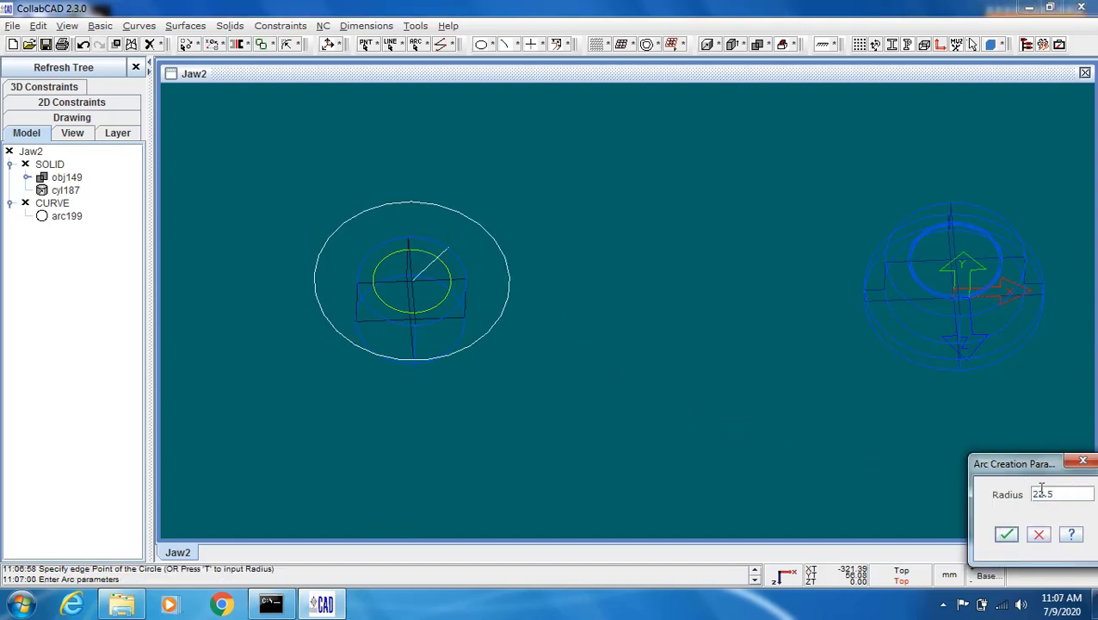
pyautogui.click(1006, 534)
pyautogui.press('Escape')
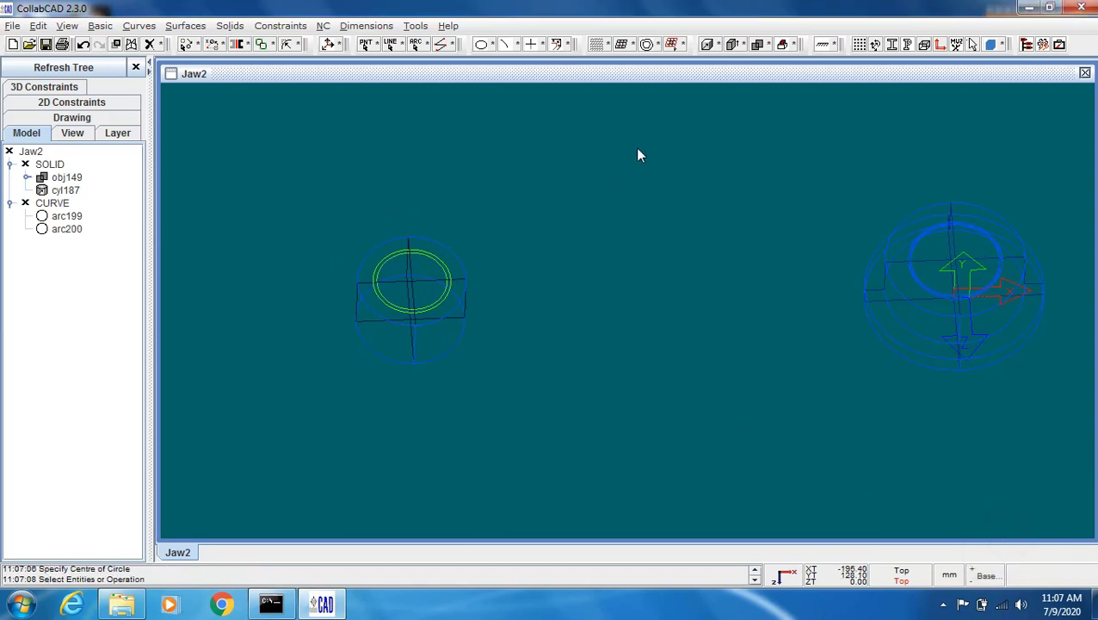
# Create a one-direction solid slab from the two concentric circles, 2 mm thick with reversed direction and zero draft angle
pyautogui.click(731, 46)
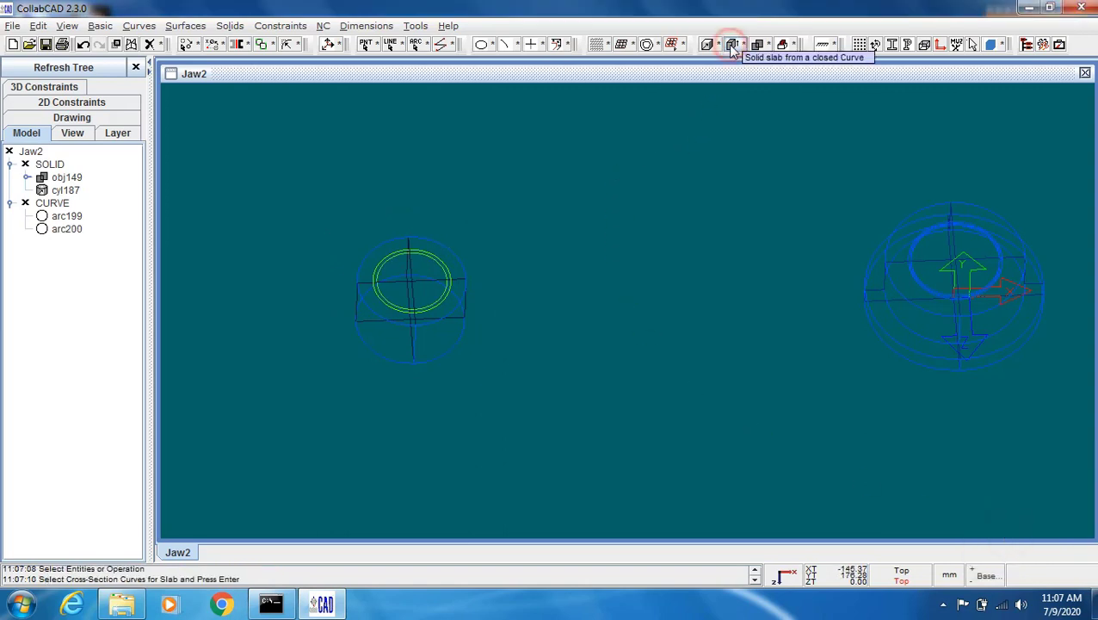
pyautogui.click(416, 249)
pyautogui.press('Return')
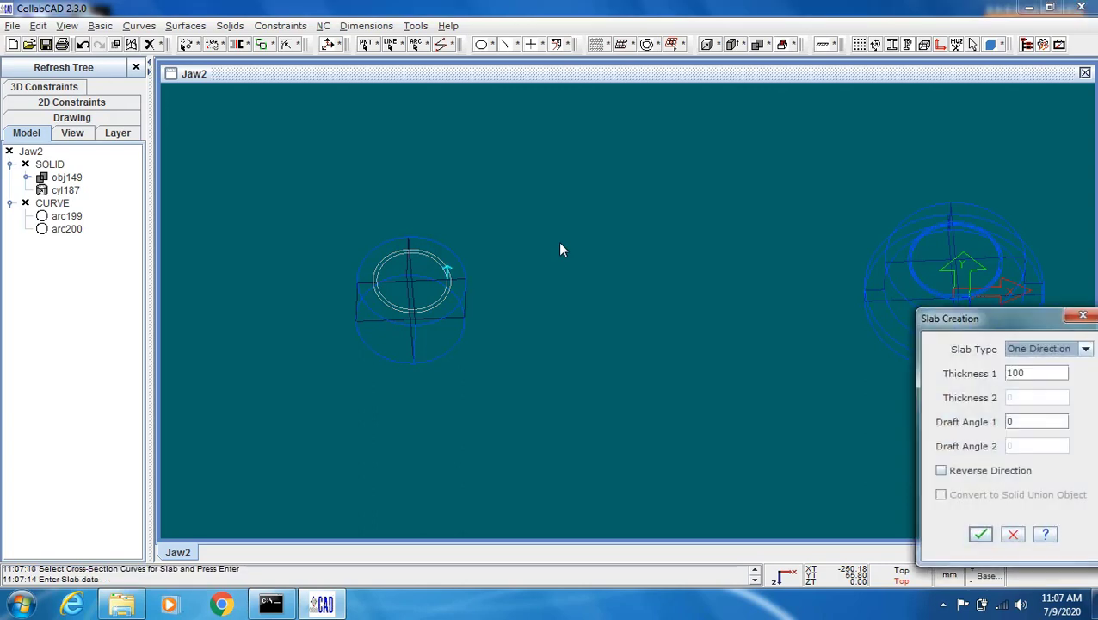
pyautogui.doubleClick(1037, 373)
pyautogui.write('2')
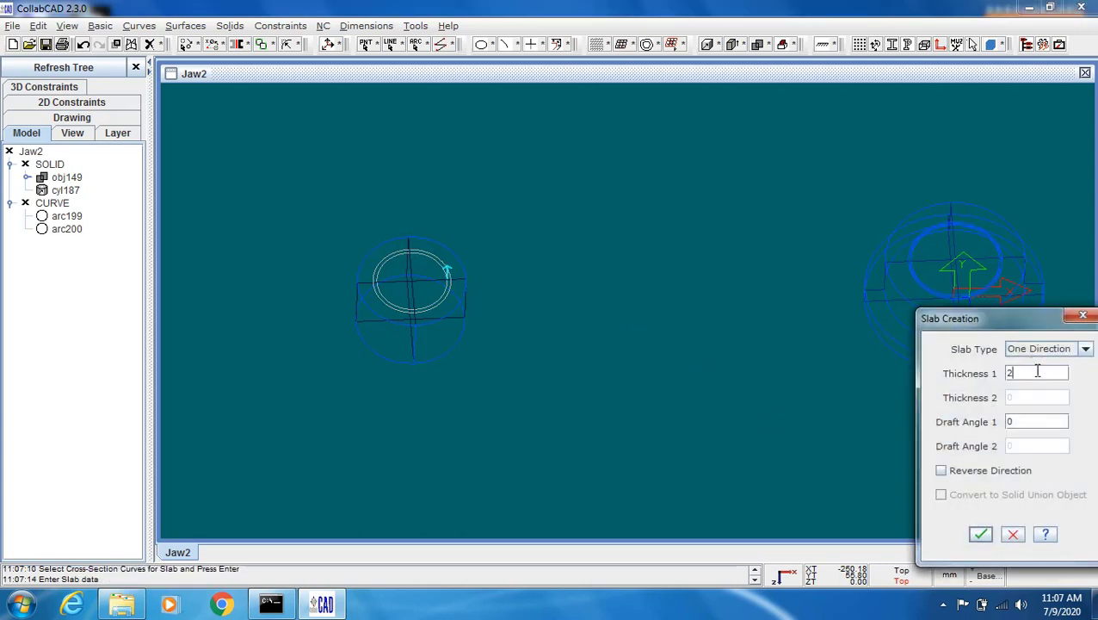
pyautogui.click(957, 476)
pyautogui.click(980, 534)
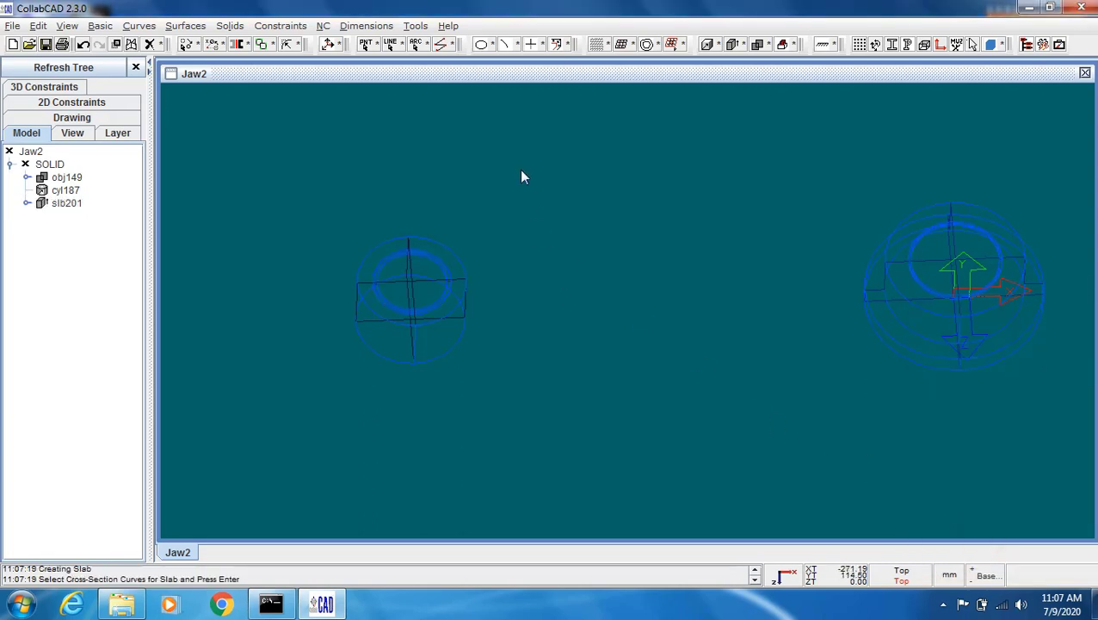
# Subtract the thin ring slab from the small cylinder with a Boolean Difference
pyautogui.click(230, 25)
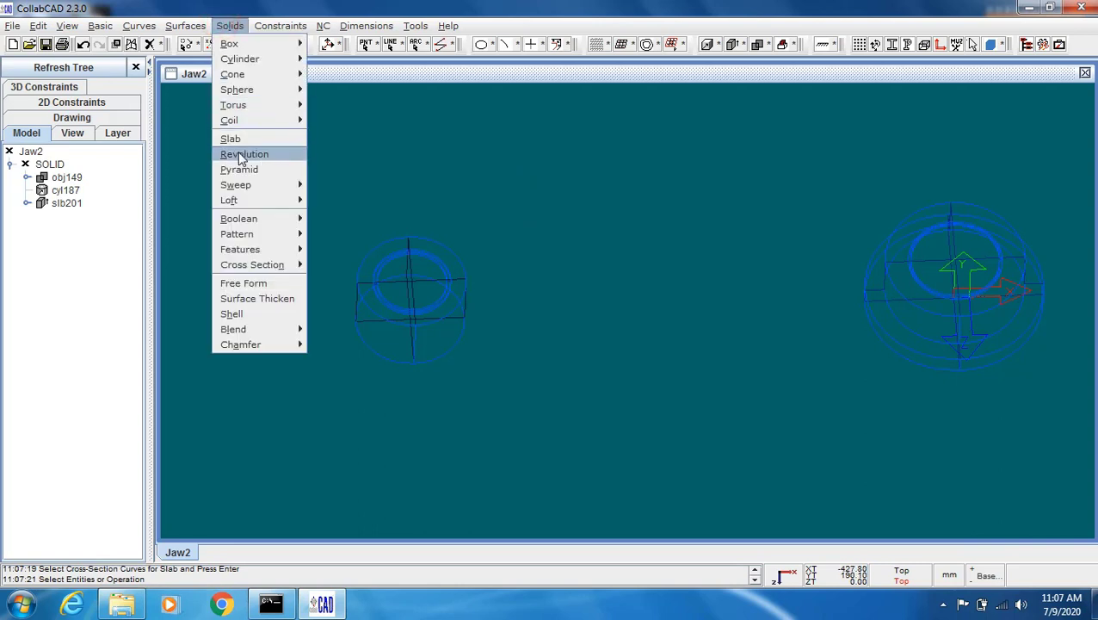
pyautogui.moveTo(258, 221)
pyautogui.click(340, 234)
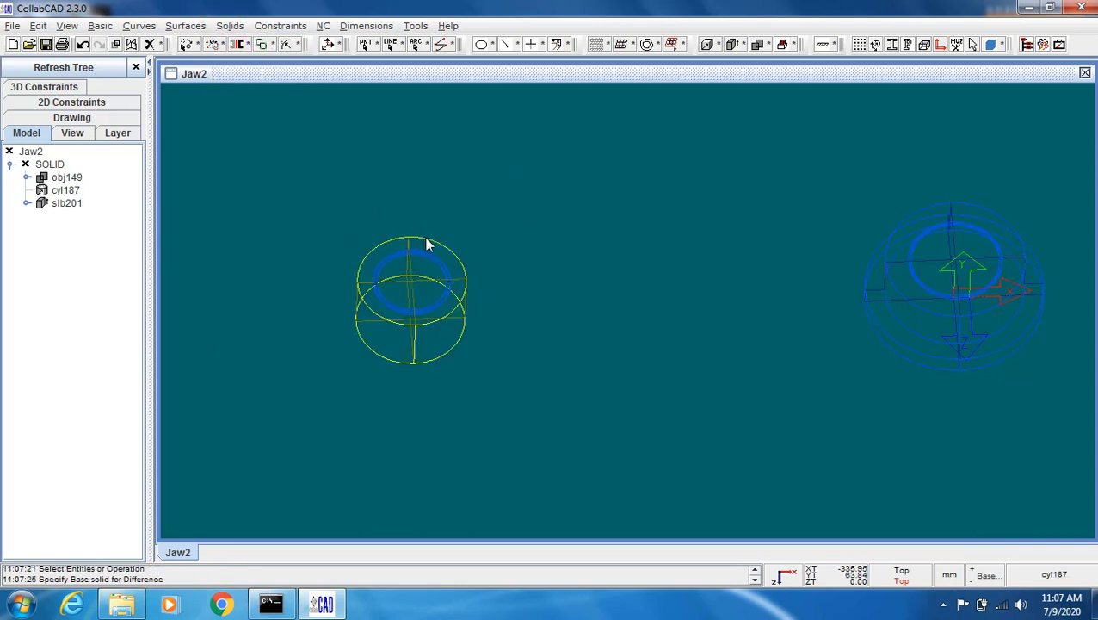
pyautogui.click(425, 238)
pyautogui.click(426, 241)
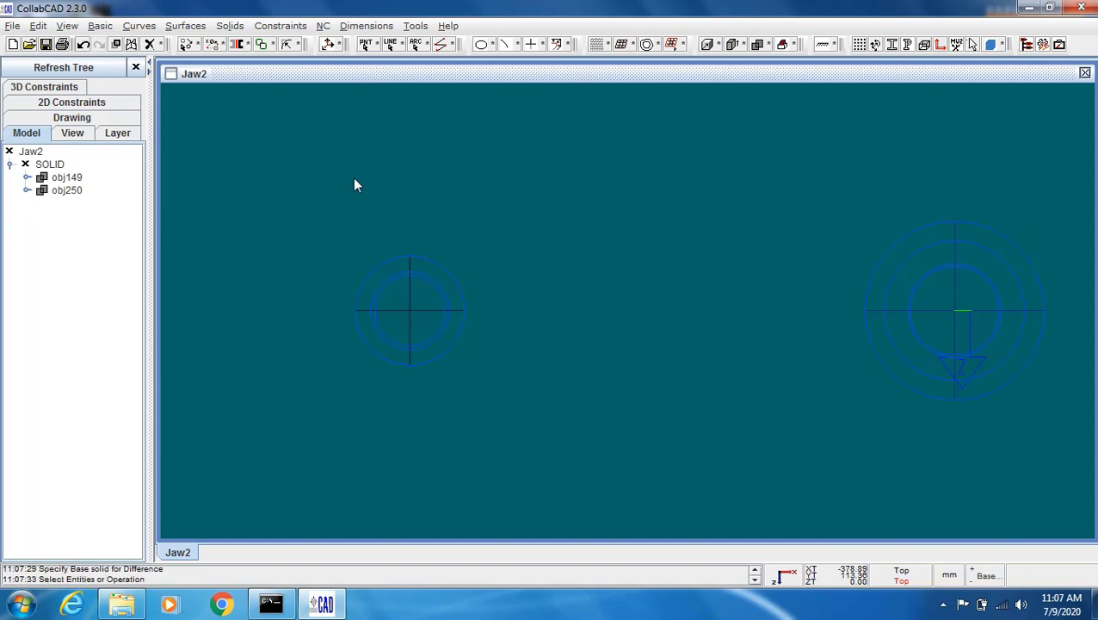
# Switch the workspace to the Right view and frame both solids with free space around them
pyautogui.press('f')
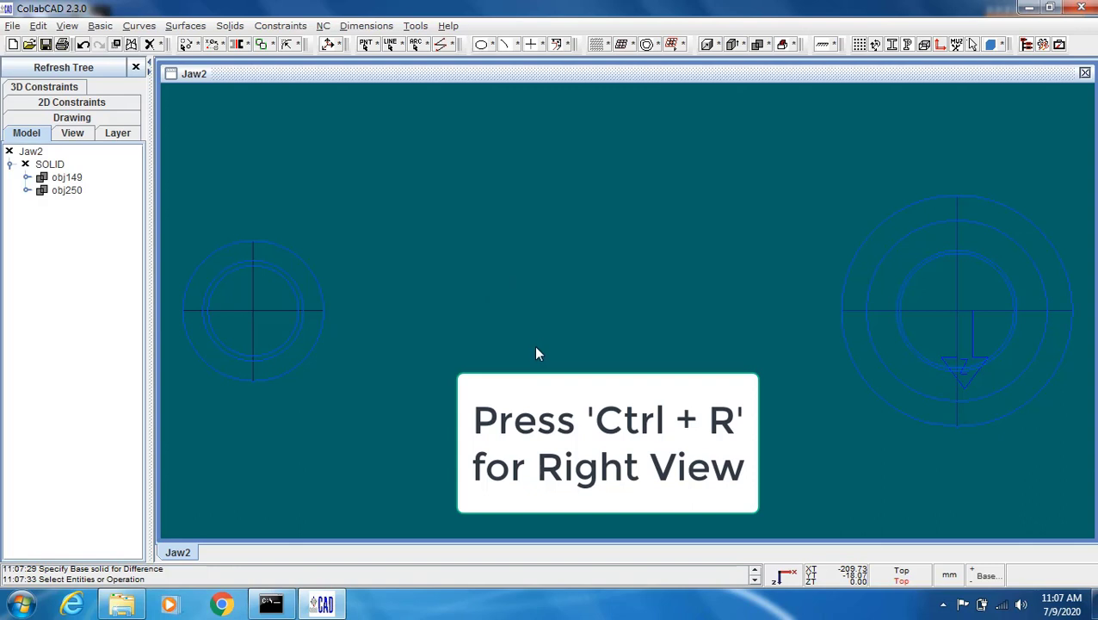
pyautogui.hotkey('ctrl', 'r')
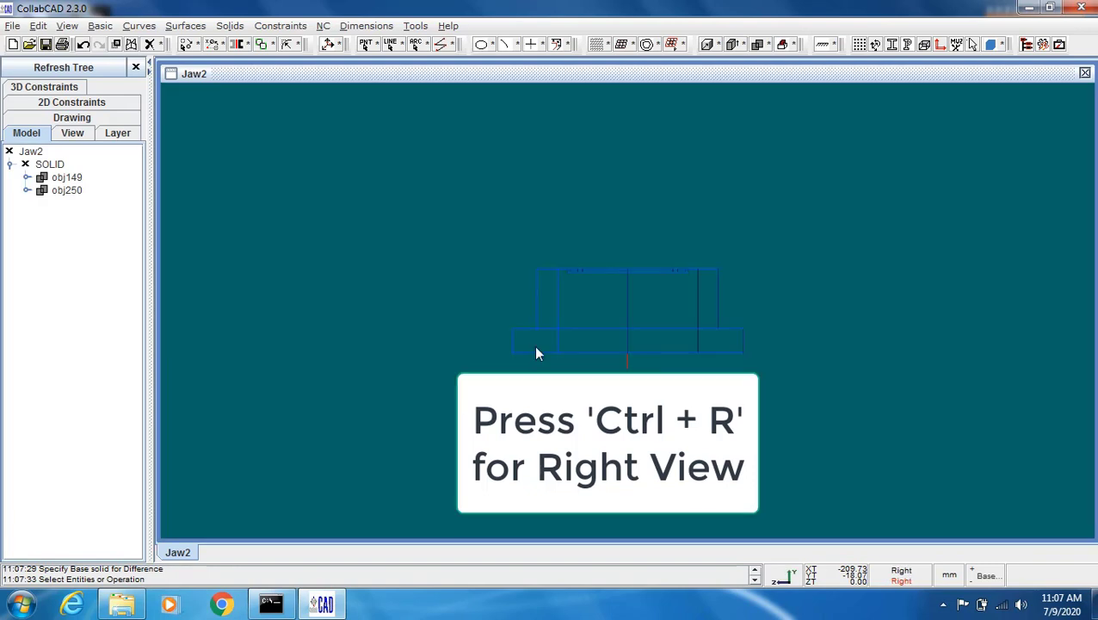
pyautogui.click(494, 345)
pyautogui.click(428, 350)
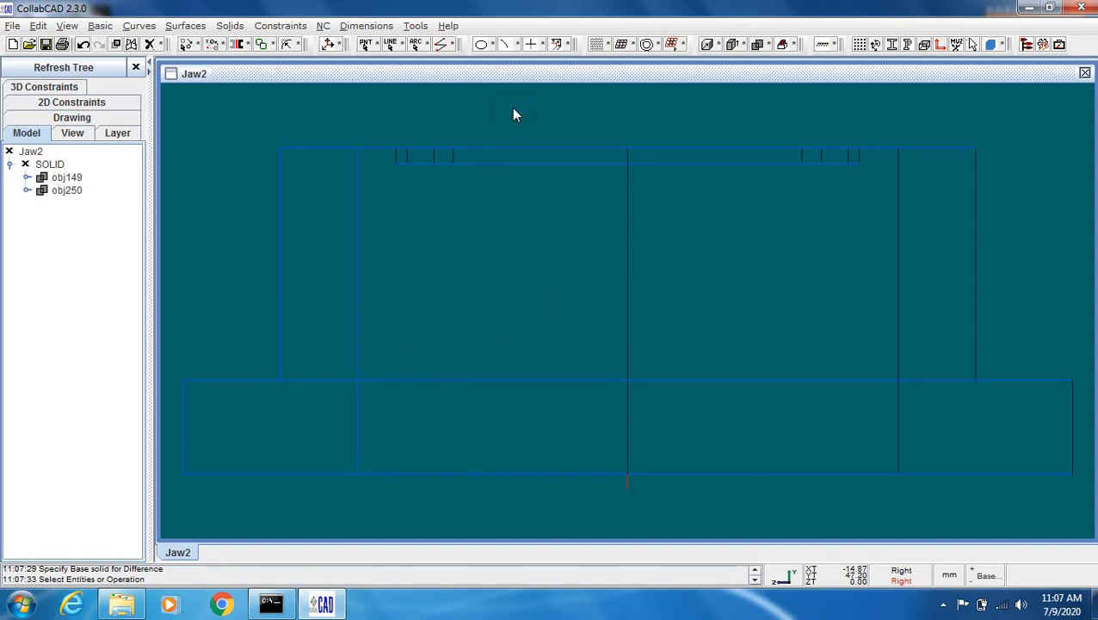
pyautogui.scroll(-3, 511, 108)
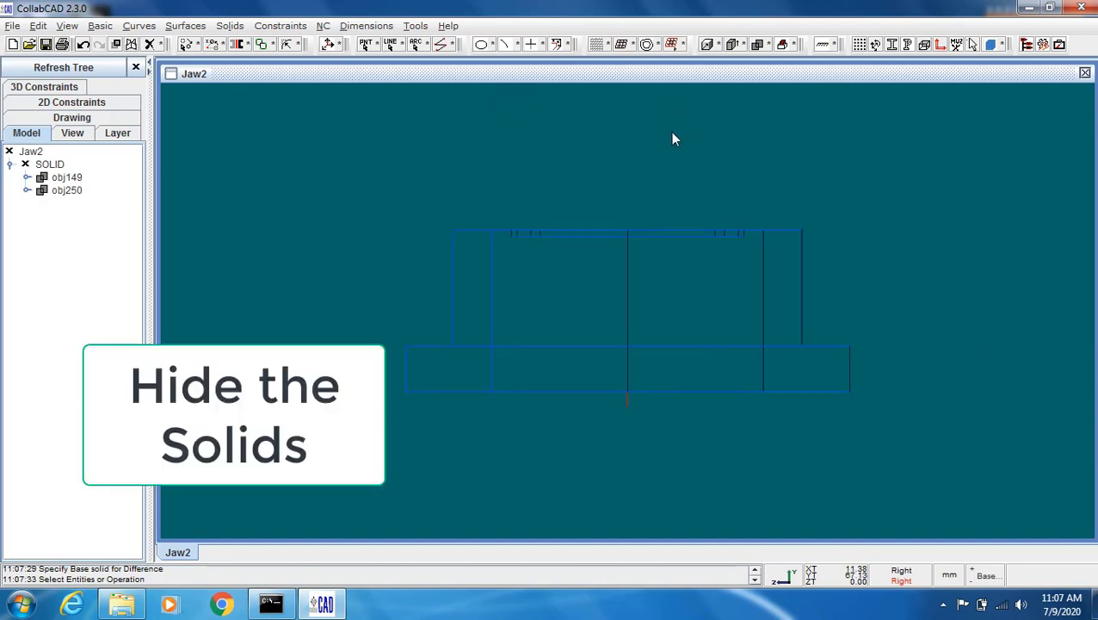
# Blank both boss solids so the Right view holds no visible geometry
pyautogui.click(629, 227)
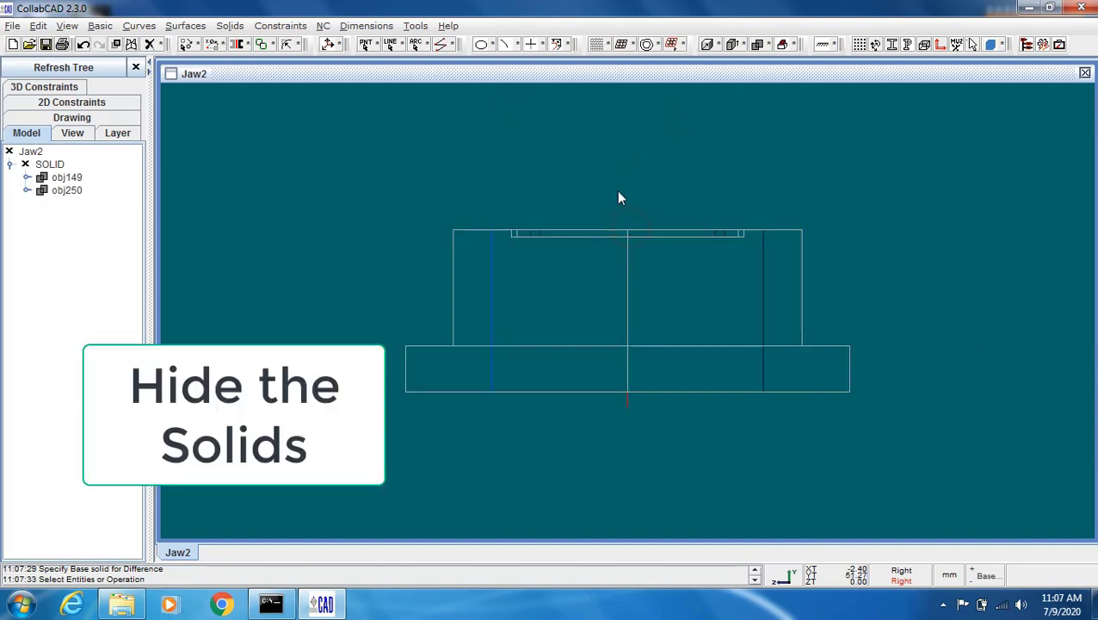
pyautogui.rightClick(614, 150)
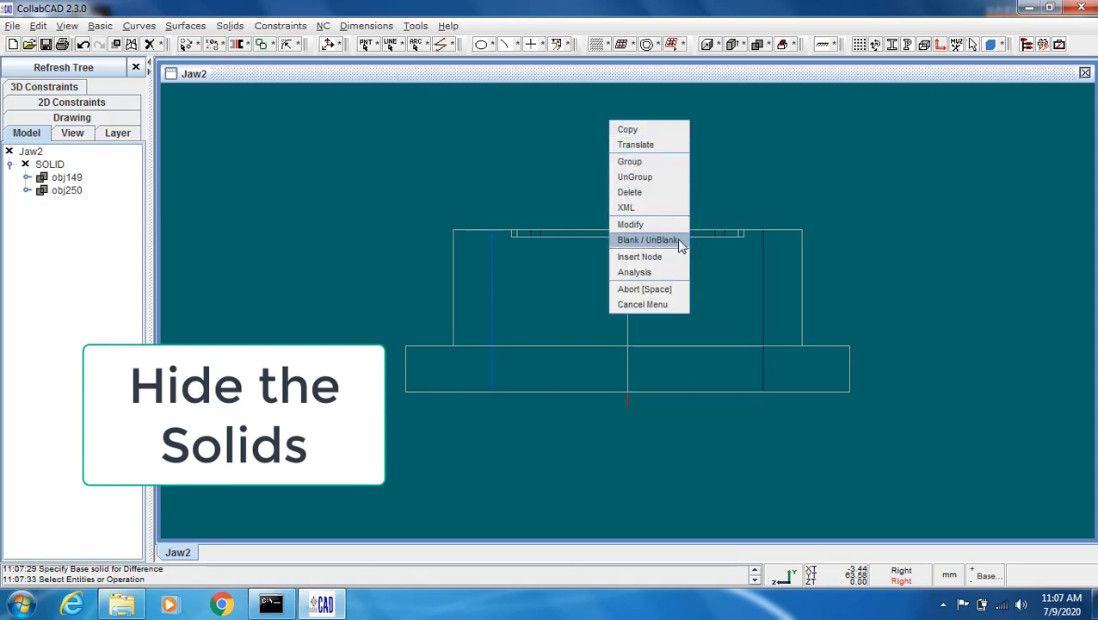
pyautogui.click(678, 243)
pyautogui.click(667, 230)
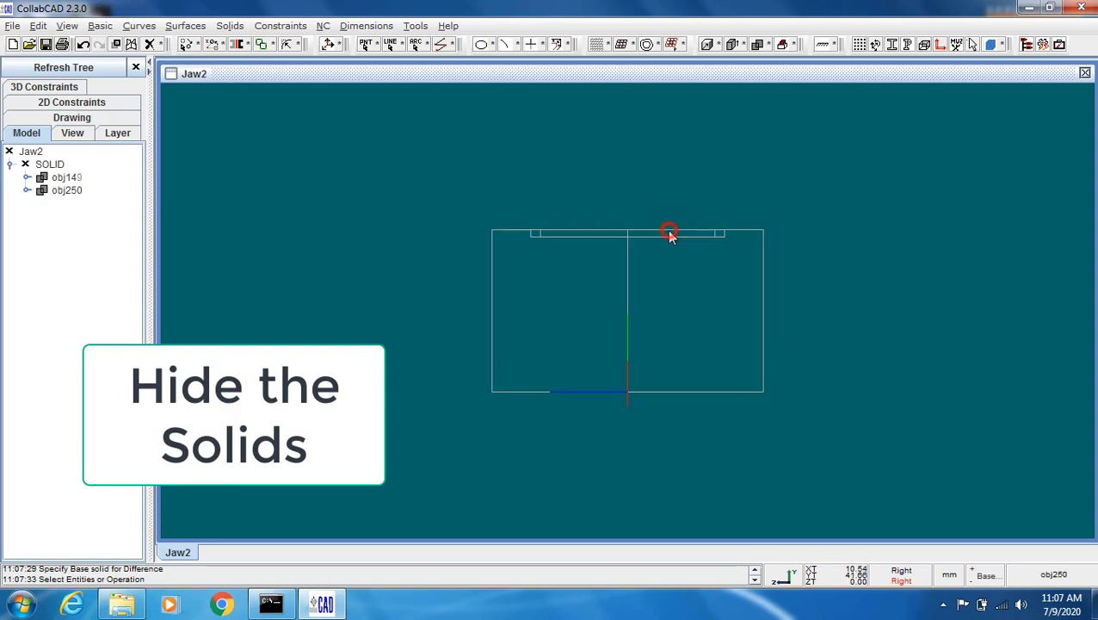
pyautogui.rightClick(626, 158)
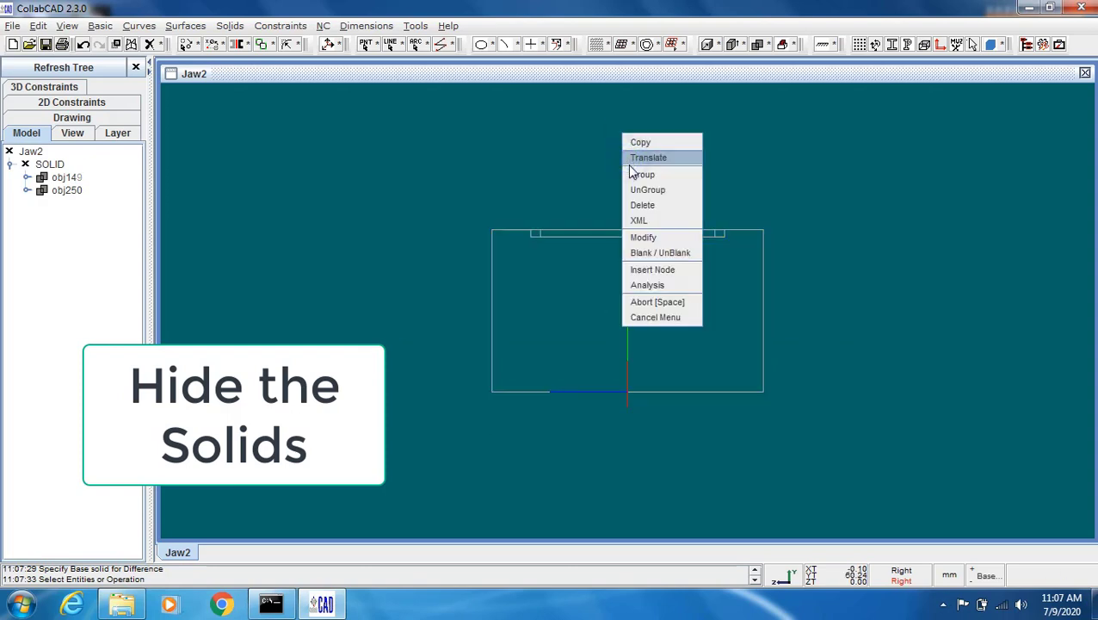
pyautogui.click(676, 253)
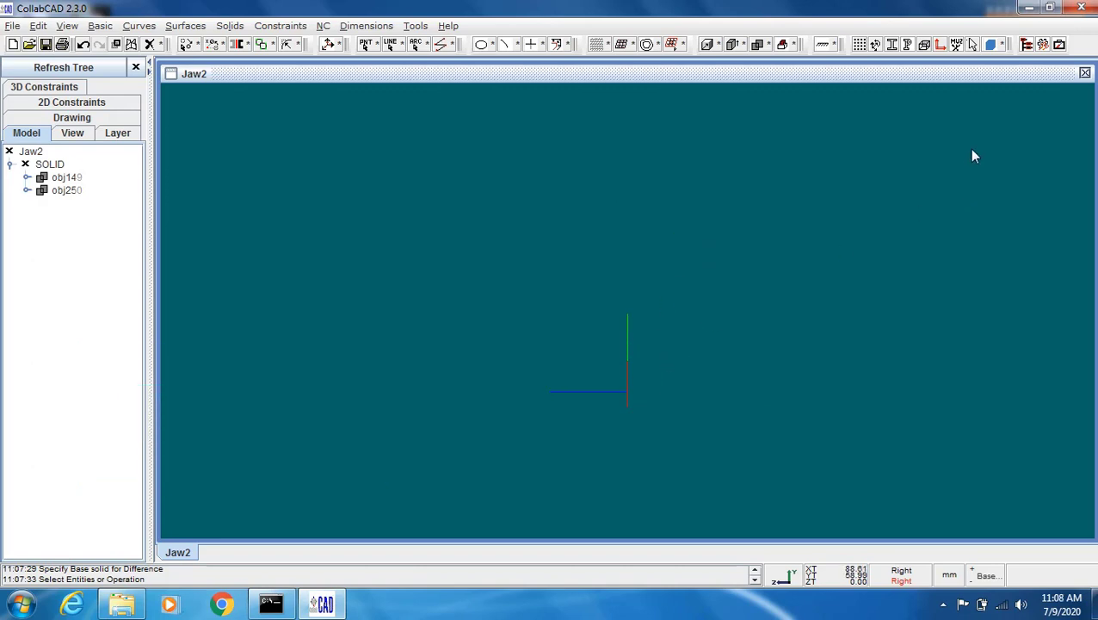
# Set the session's Axis Display option to None to hide the global and local axes
pyautogui.click(974, 44)
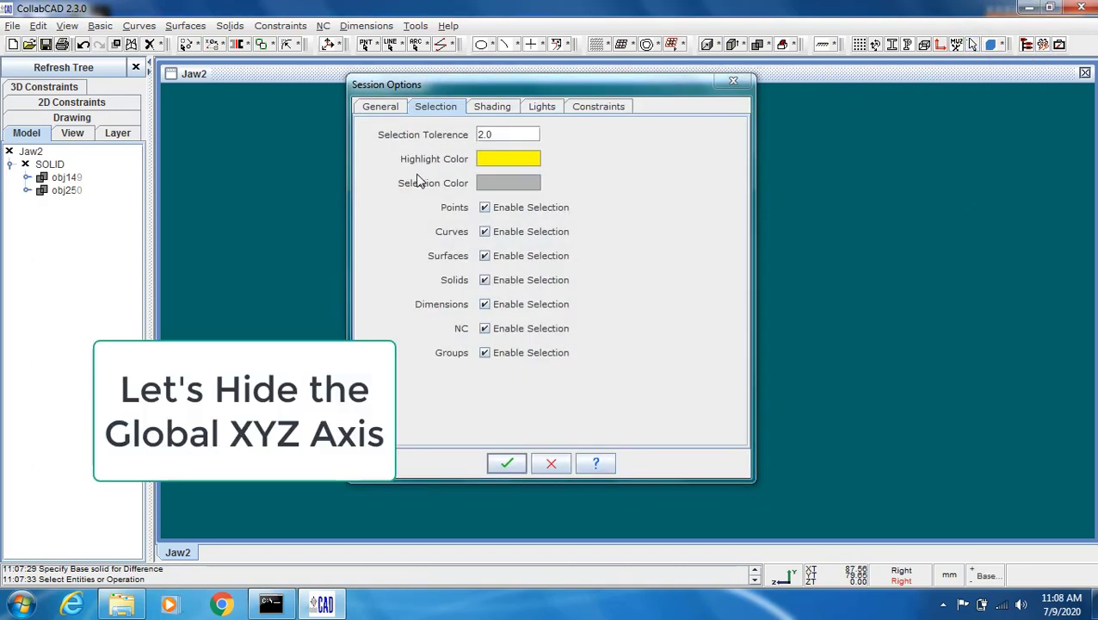
pyautogui.click(380, 108)
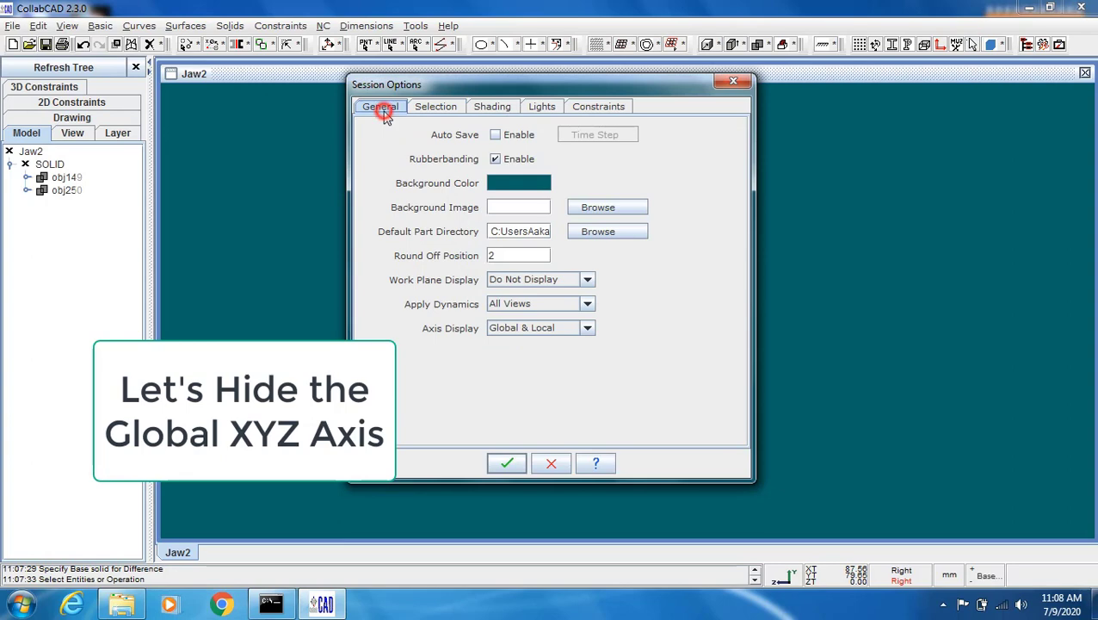
pyautogui.click(588, 328)
pyautogui.click(559, 384)
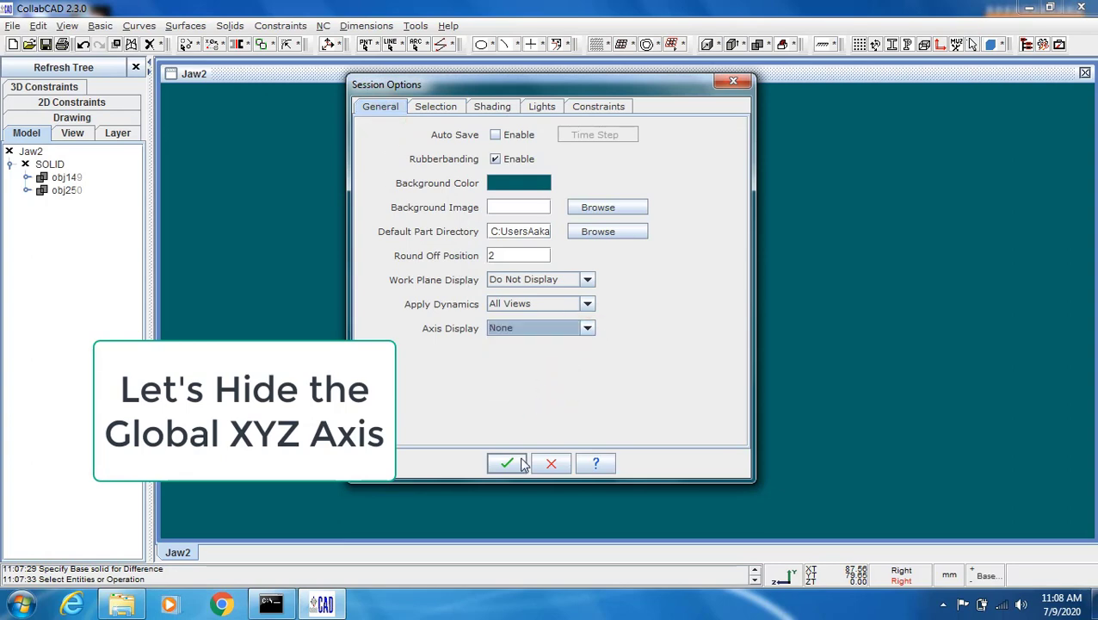
pyautogui.click(507, 464)
pyautogui.click(508, 369)
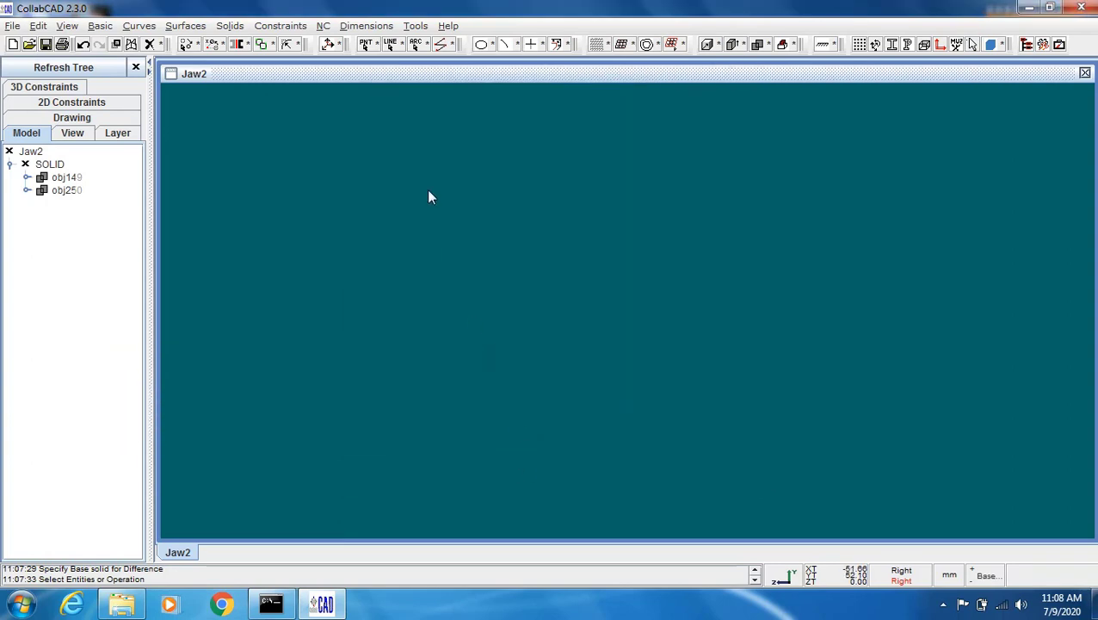
# Draw a horizontal line parallel to the orthogonal axes, starting at XT -39.5, YT 0, ZT 0, with a length of 79 mm
pyautogui.click(397, 45)
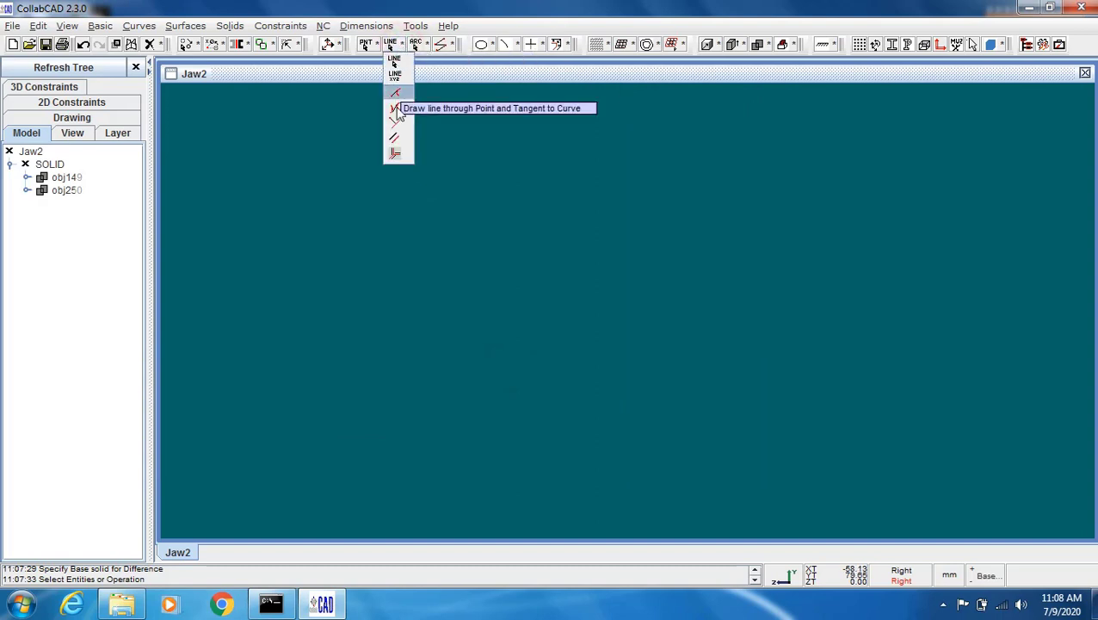
pyautogui.click(393, 154)
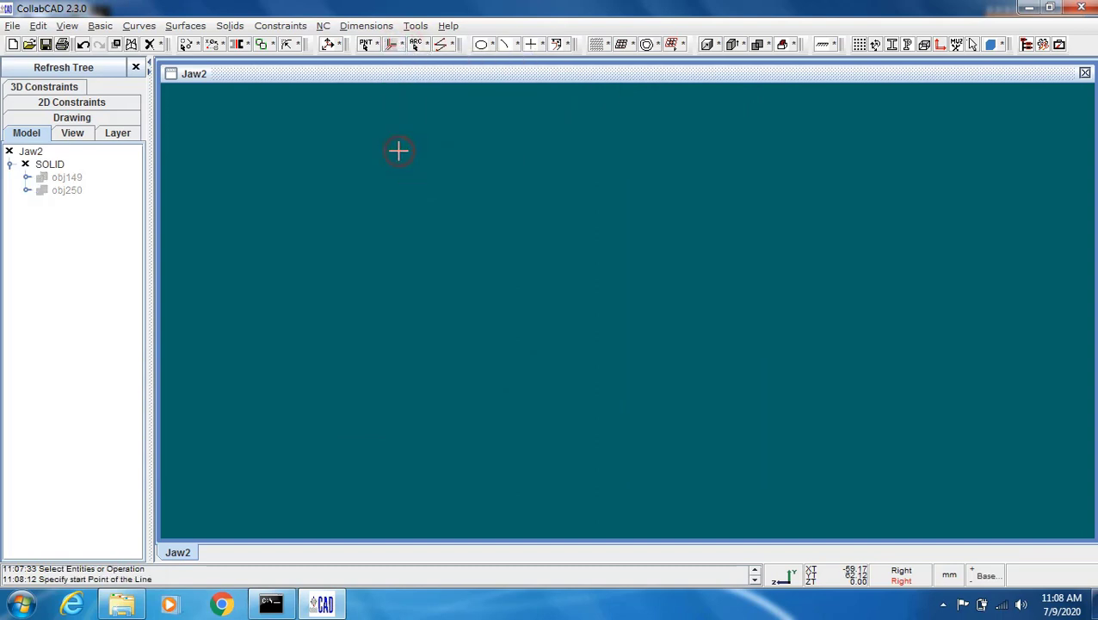
pyautogui.rightClick(363, 216)
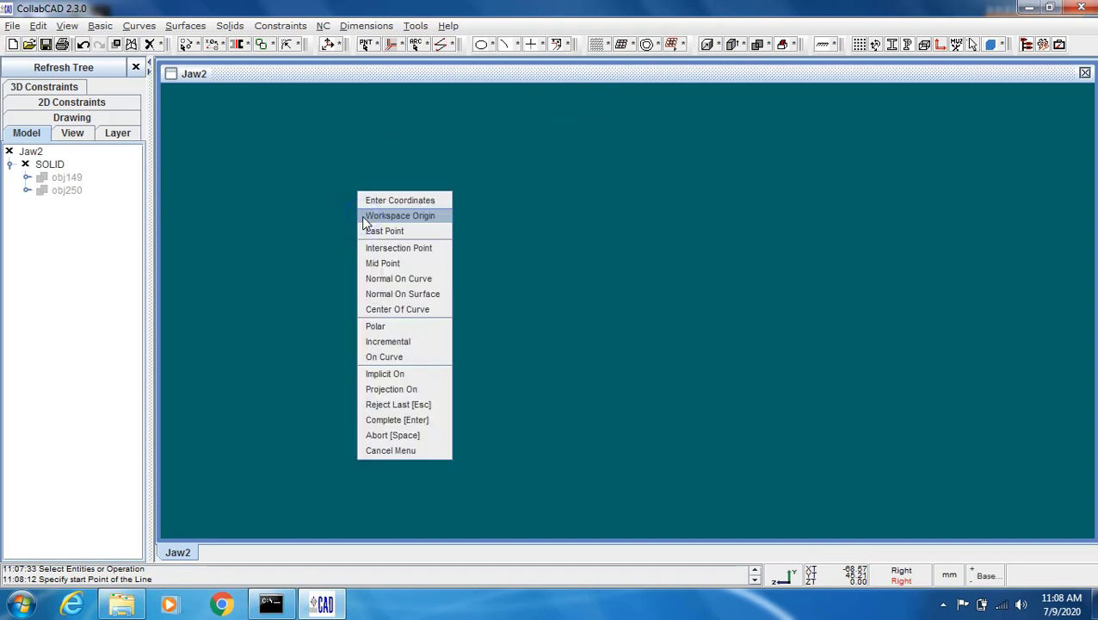
pyautogui.click(421, 201)
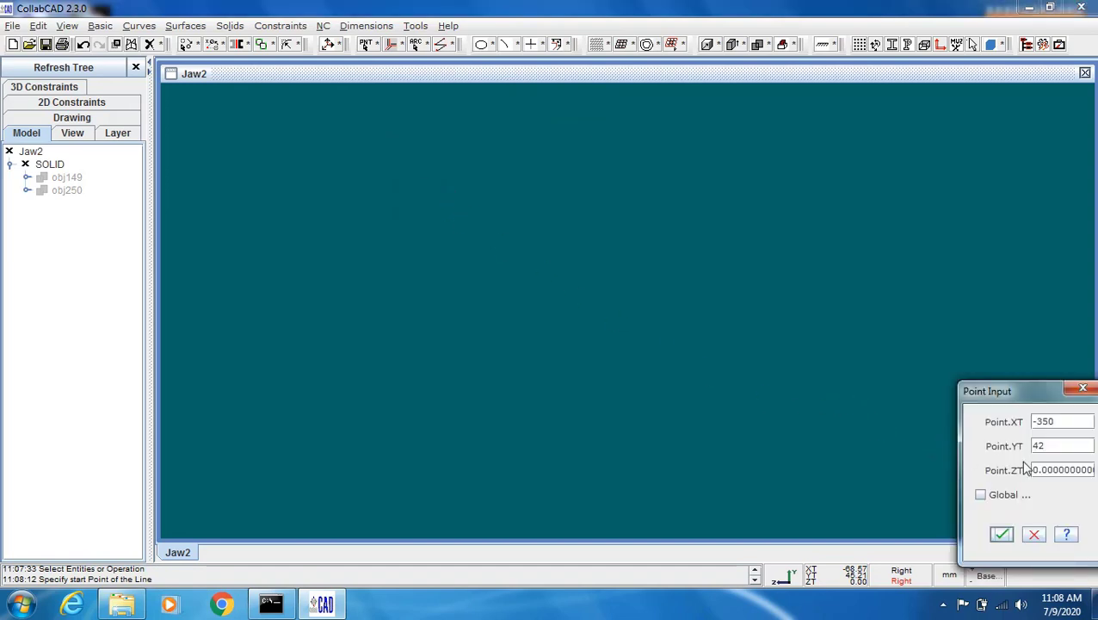
pyautogui.doubleClick(1075, 422)
pyautogui.write('-')
pyautogui.doubleClick(1063, 444)
pyautogui.write('0')
pyautogui.doubleClick(1058, 470)
pyautogui.write('0')
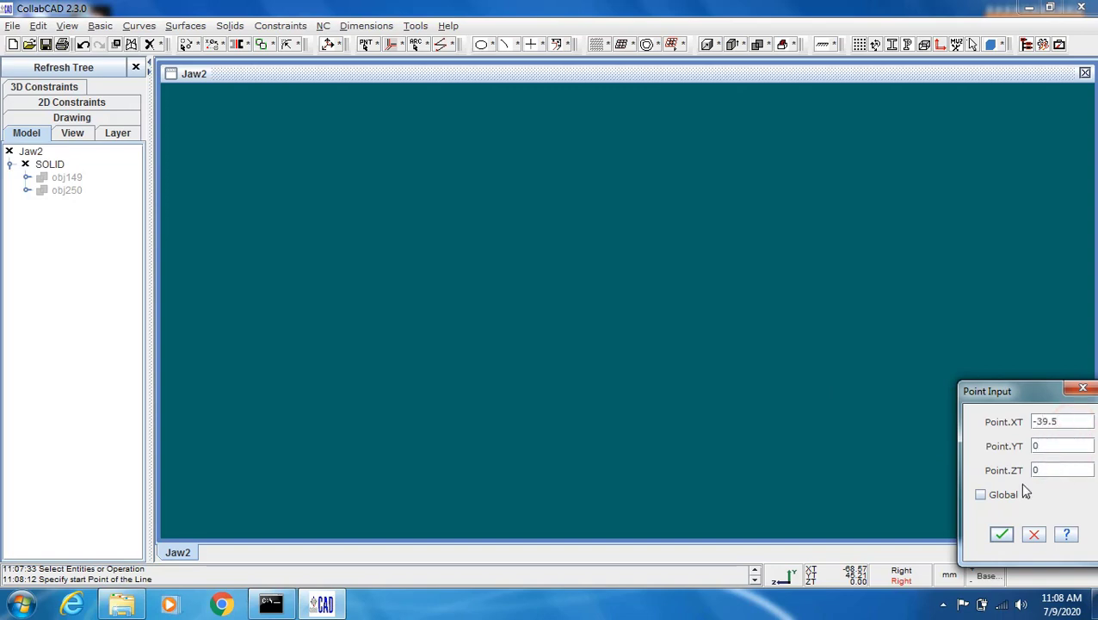
pyautogui.click(1000, 533)
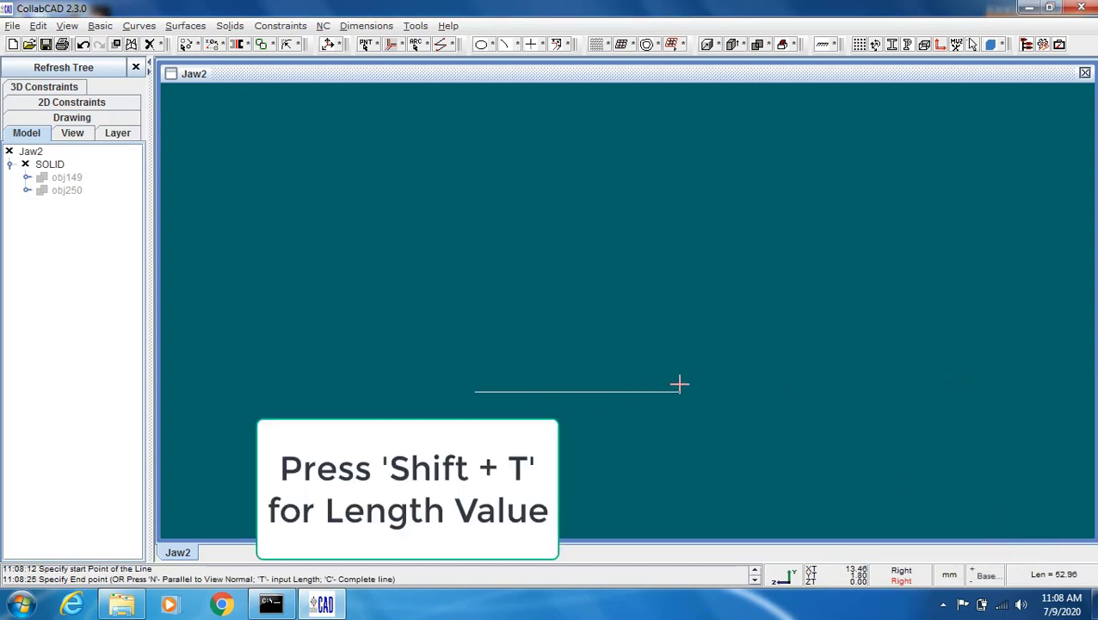
pyautogui.hotkey('shift', 't')
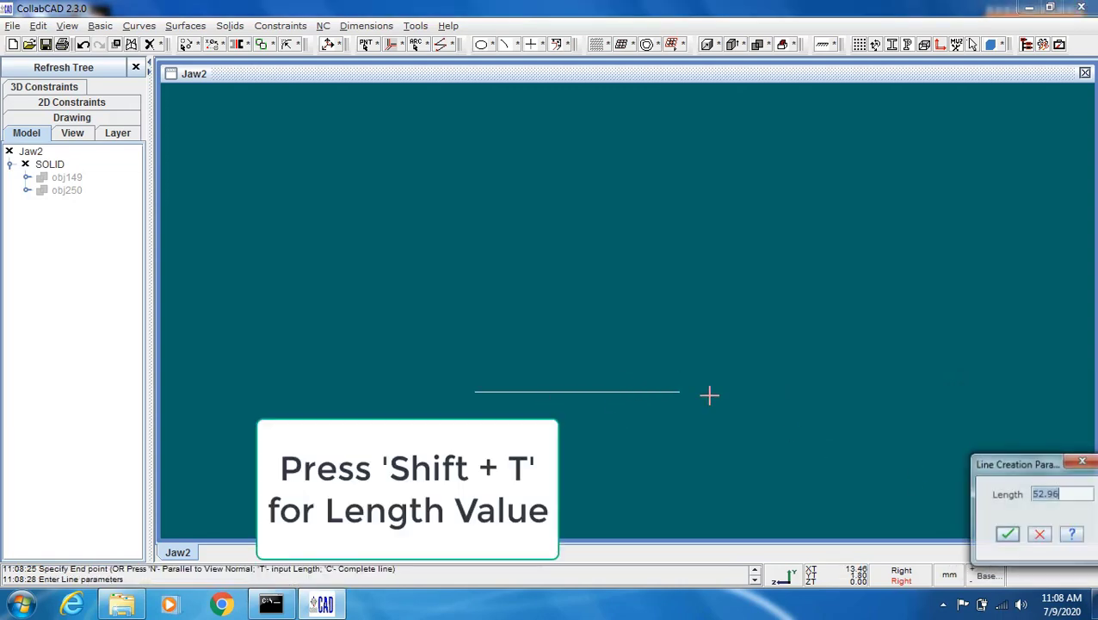
pyautogui.write('79')
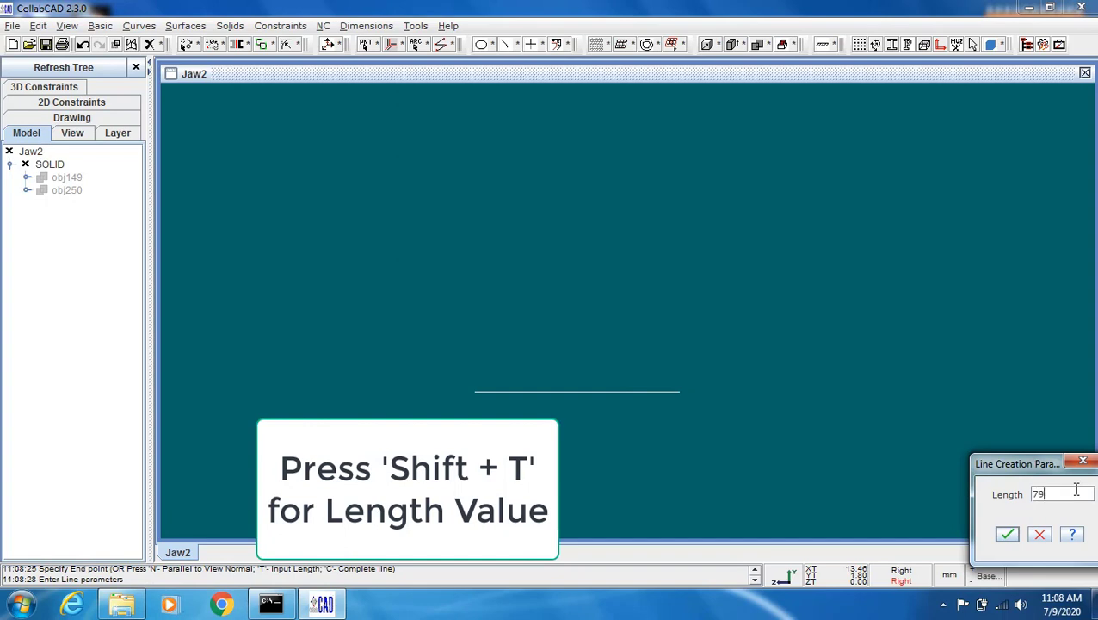
pyautogui.click(1007, 534)
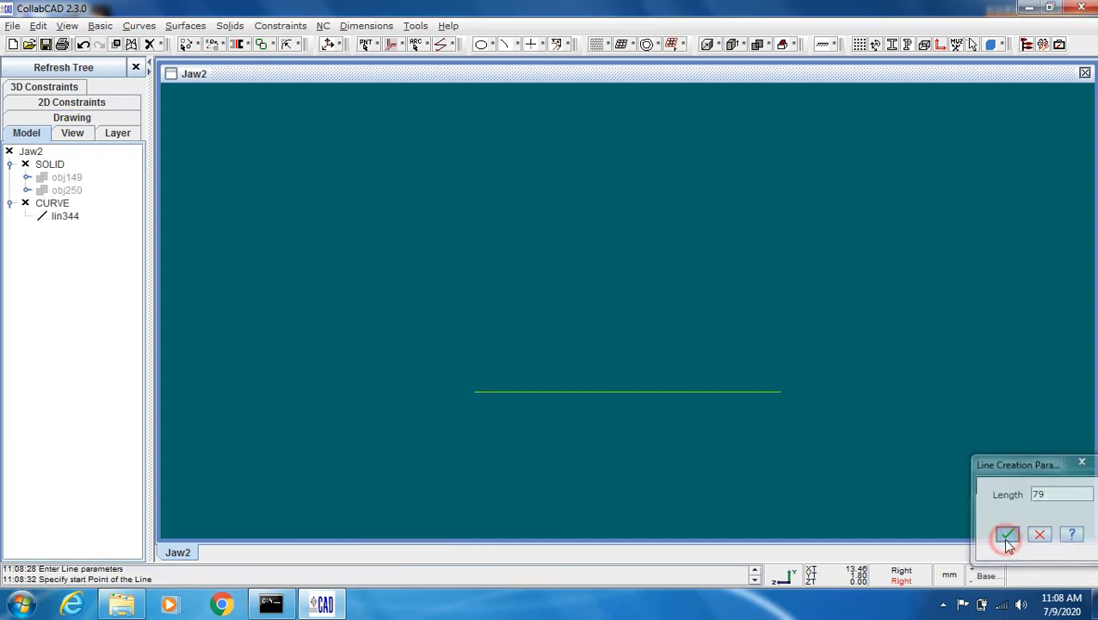
pyautogui.press('Escape')
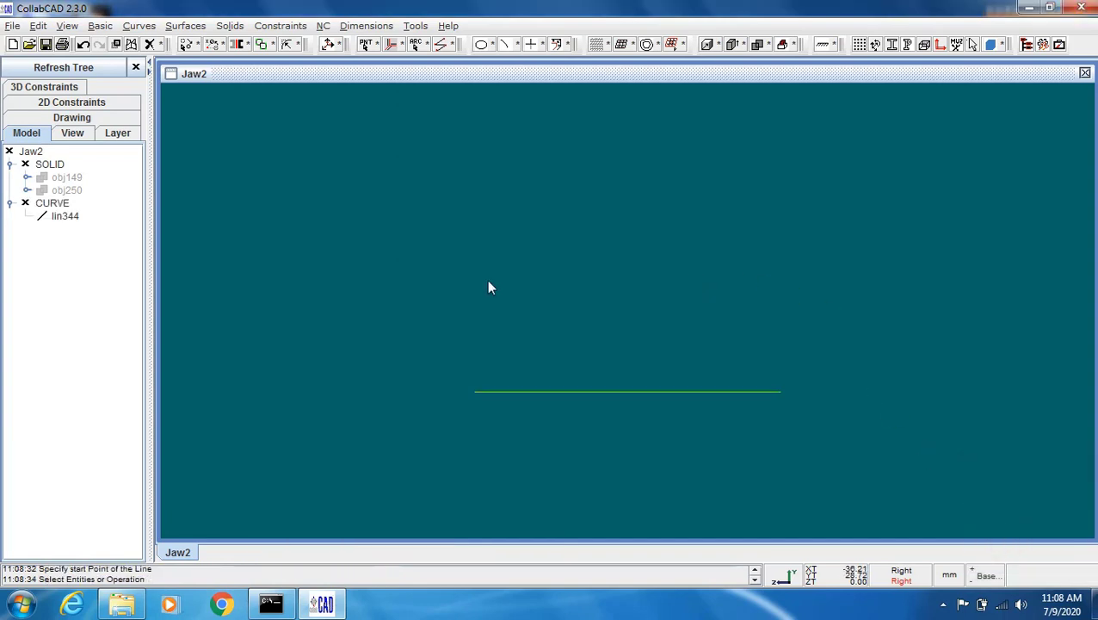
# Close the line with a StartPoint-EndPoint arc of radius 40 mm, going from its right end to its left end with implicit selection on
pyautogui.click(100, 26)
pyautogui.moveTo(121, 74)
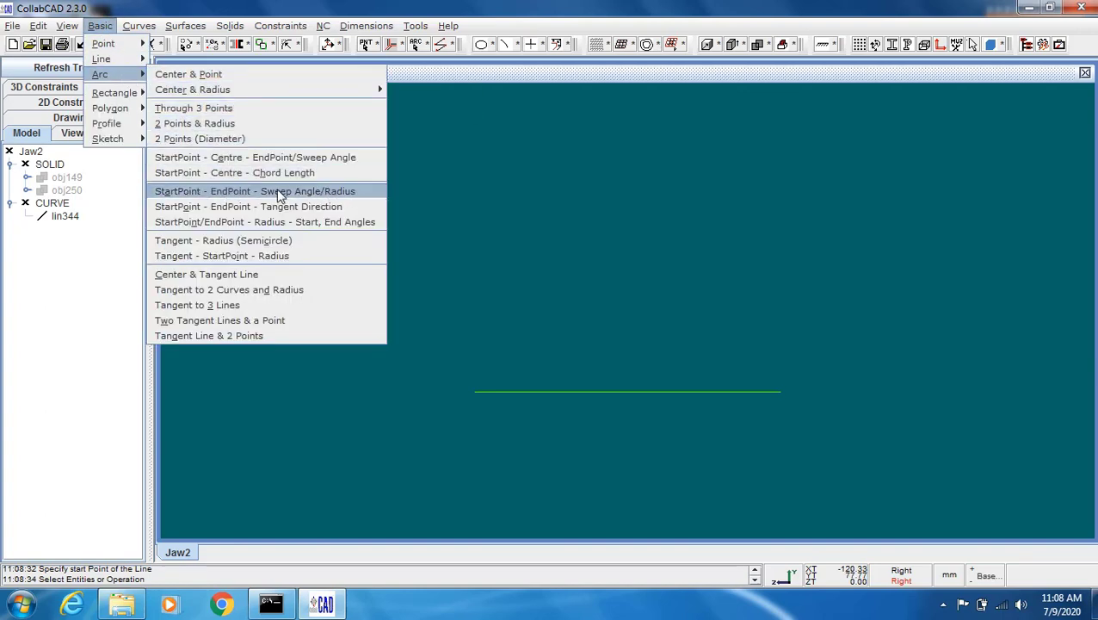
pyautogui.click(348, 194)
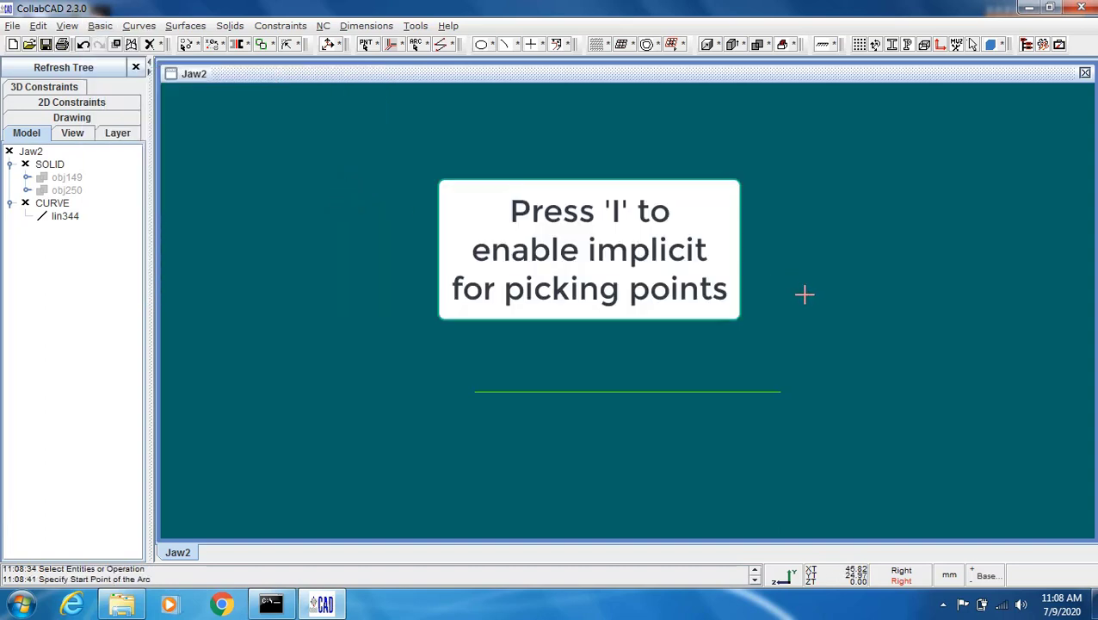
pyautogui.press('i')
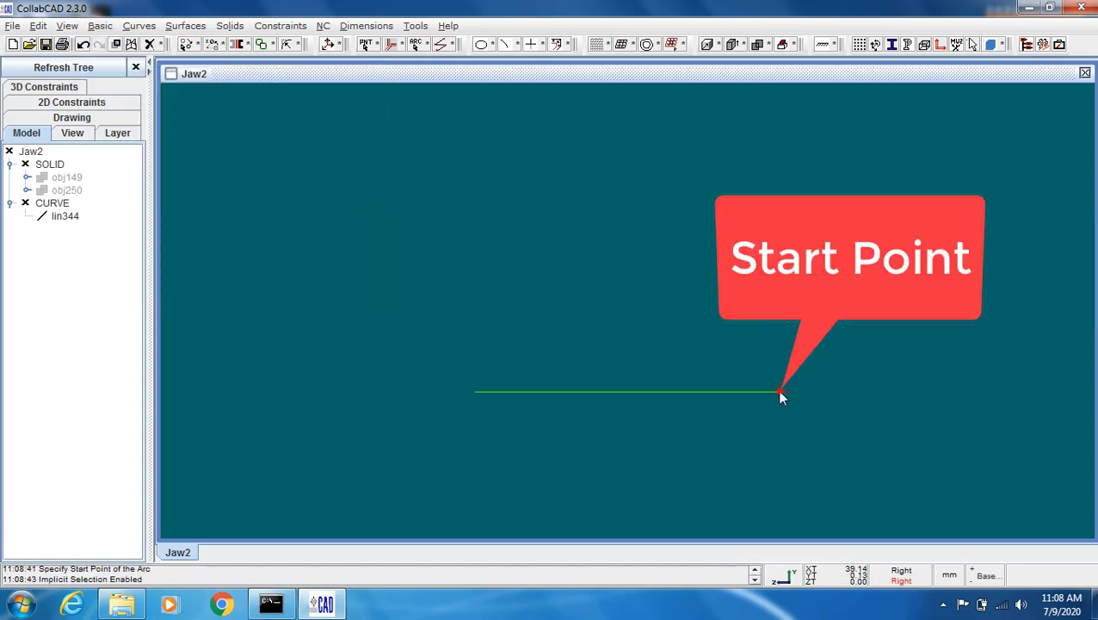
pyautogui.click(780, 391)
pyautogui.click(475, 391)
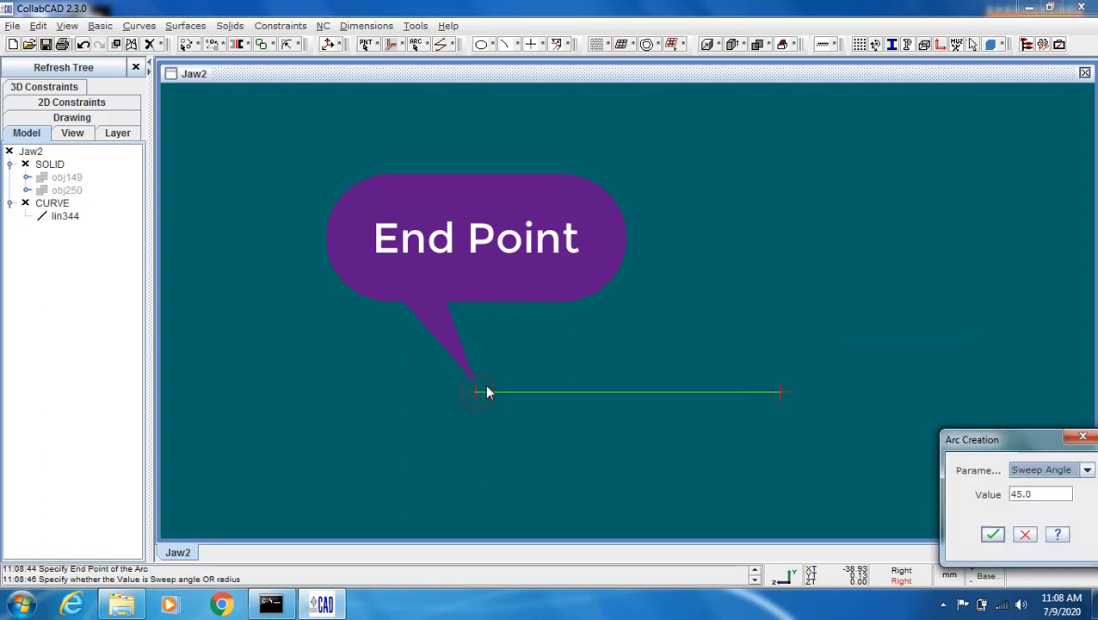
pyautogui.click(1087, 470)
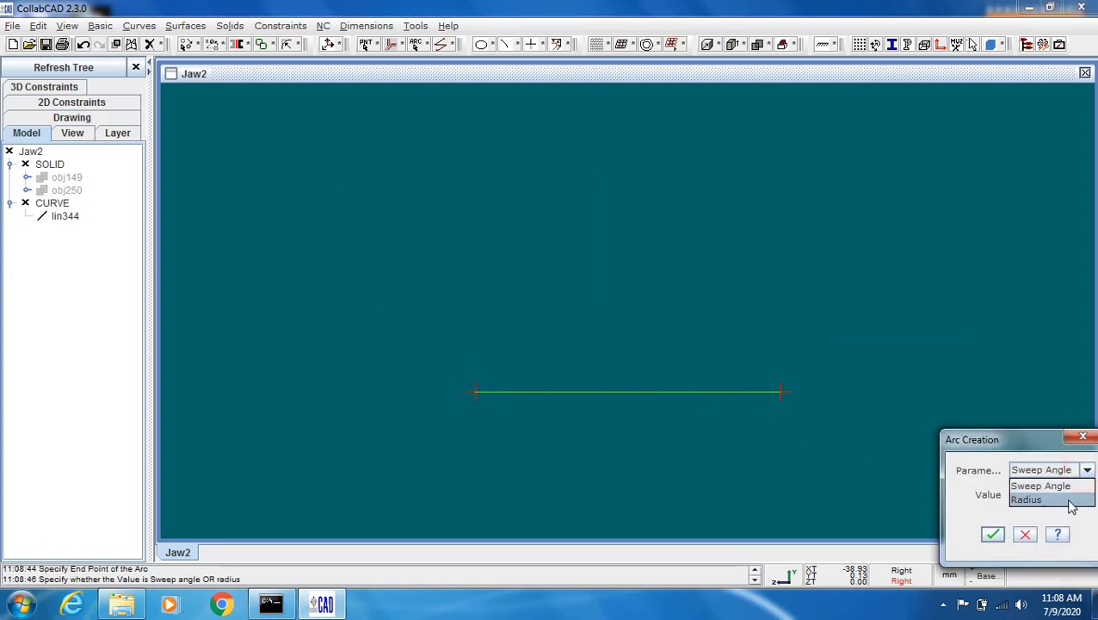
pyautogui.click(1054, 500)
pyautogui.doubleClick(1052, 497)
pyautogui.write('40')
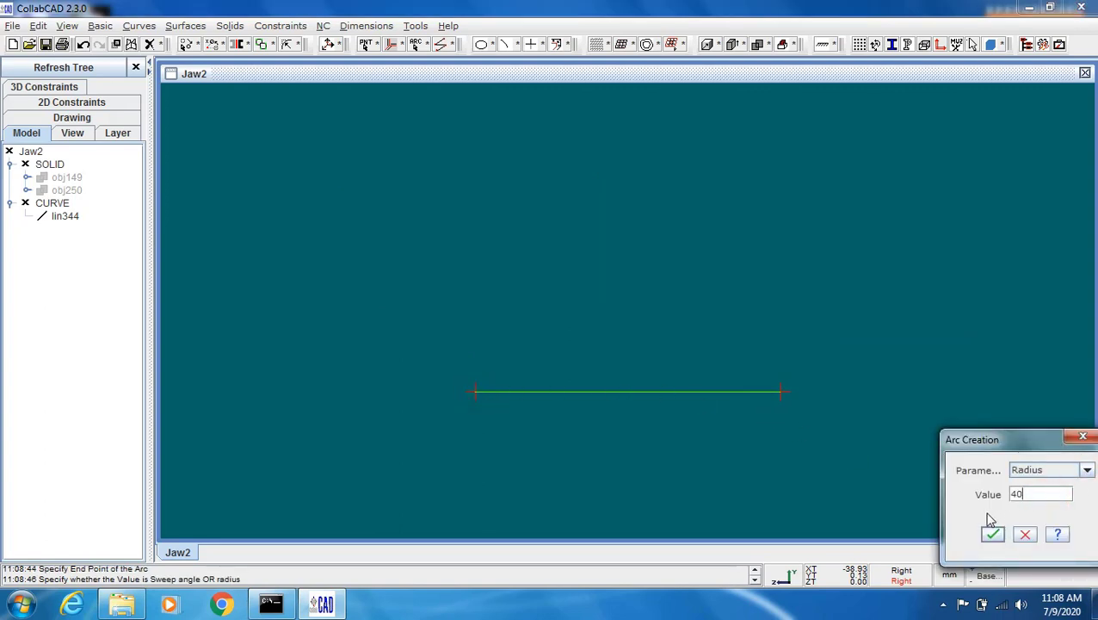
pyautogui.click(992, 533)
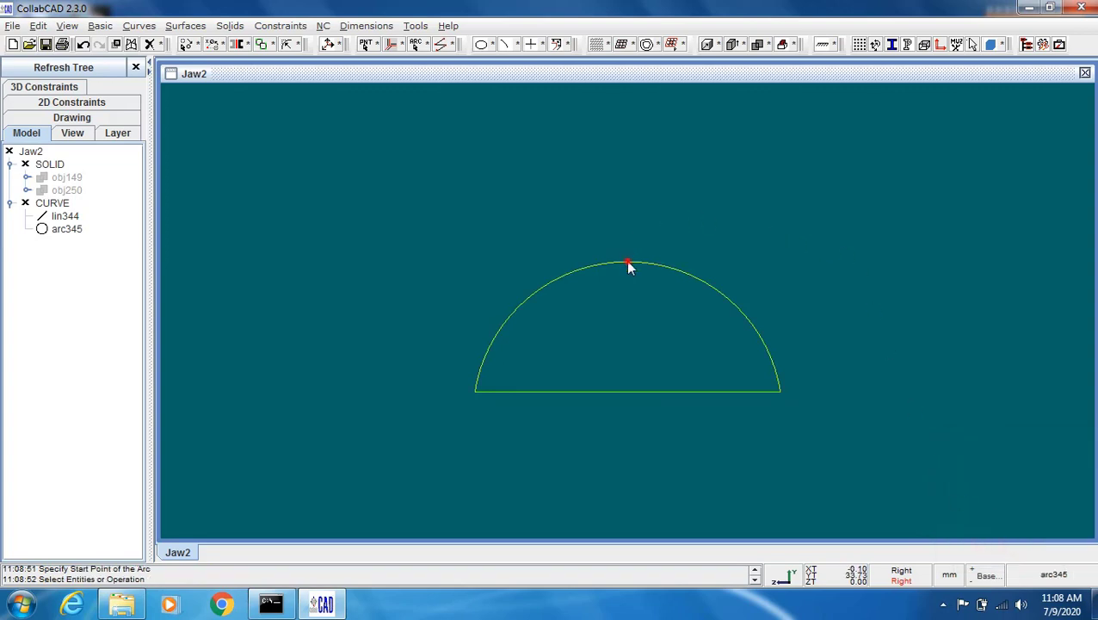
# Blank the 79 mm line and the arc above it
pyautogui.click(623, 392)
pyautogui.rightClick(531, 215)
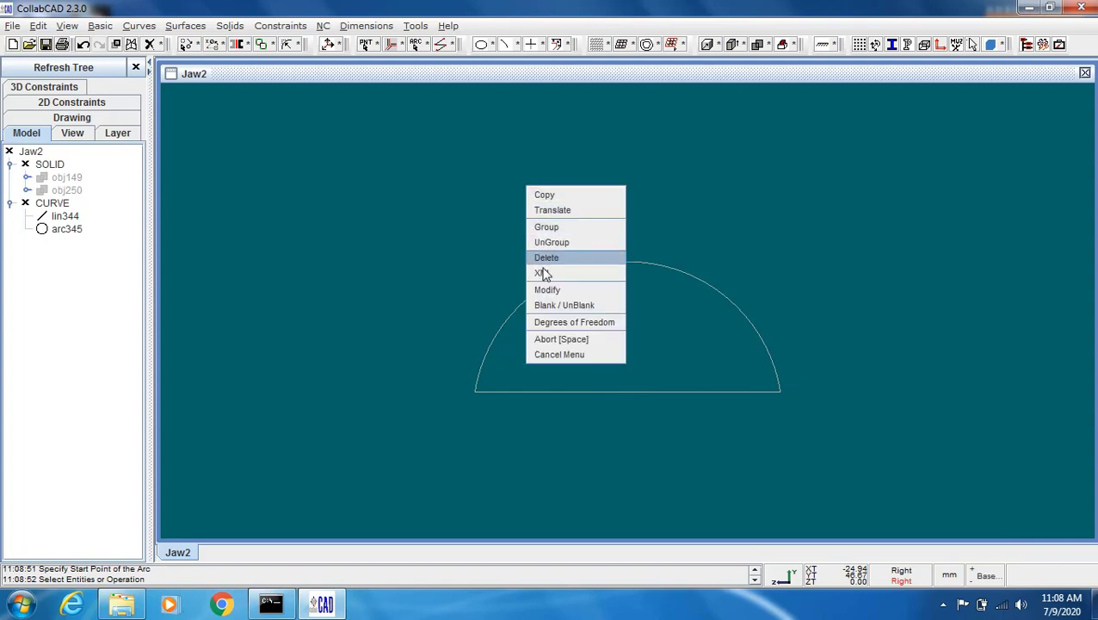
pyautogui.click(602, 308)
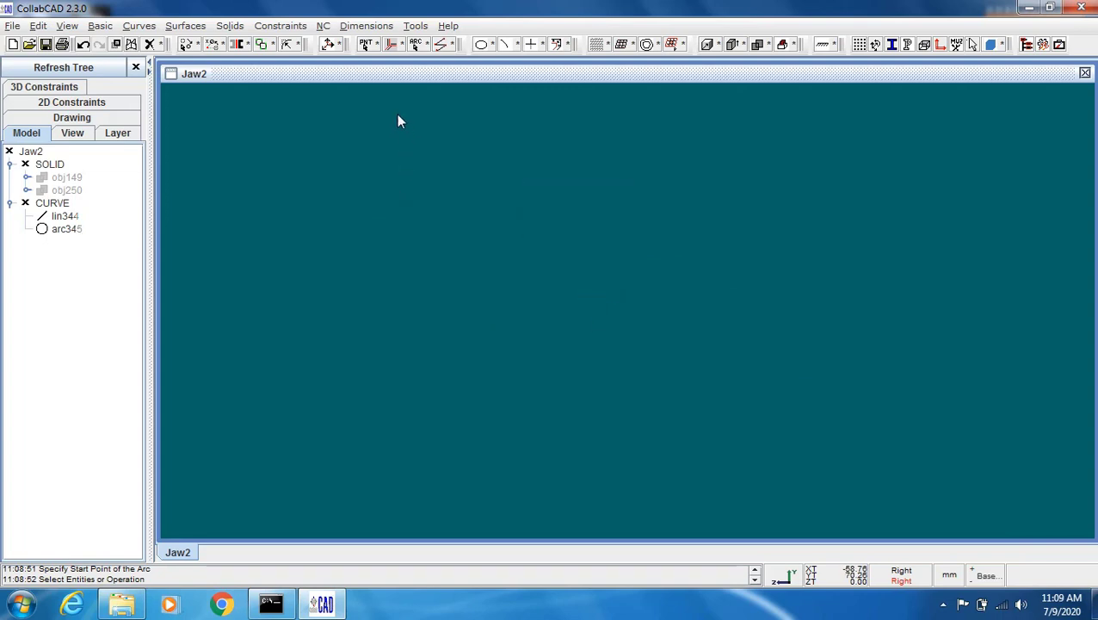
# Start a horizontal orthogonal line at XT -25, YT 0 with a negative ZT offset, turning implicit selection off, and open its length for entry
pyautogui.click(391, 45)
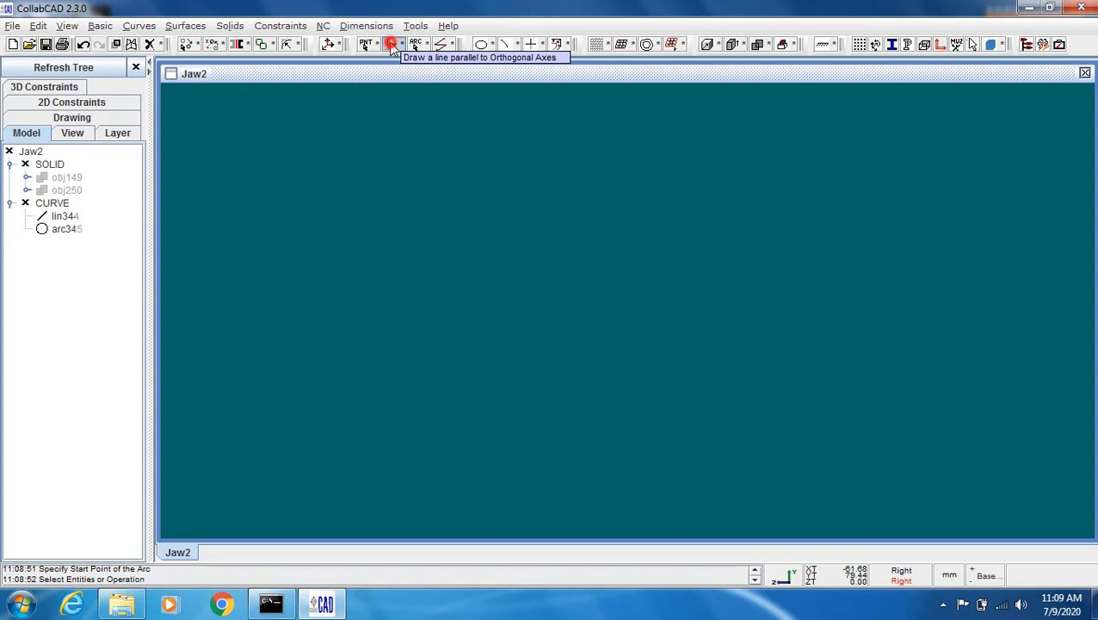
pyautogui.rightClick(373, 198)
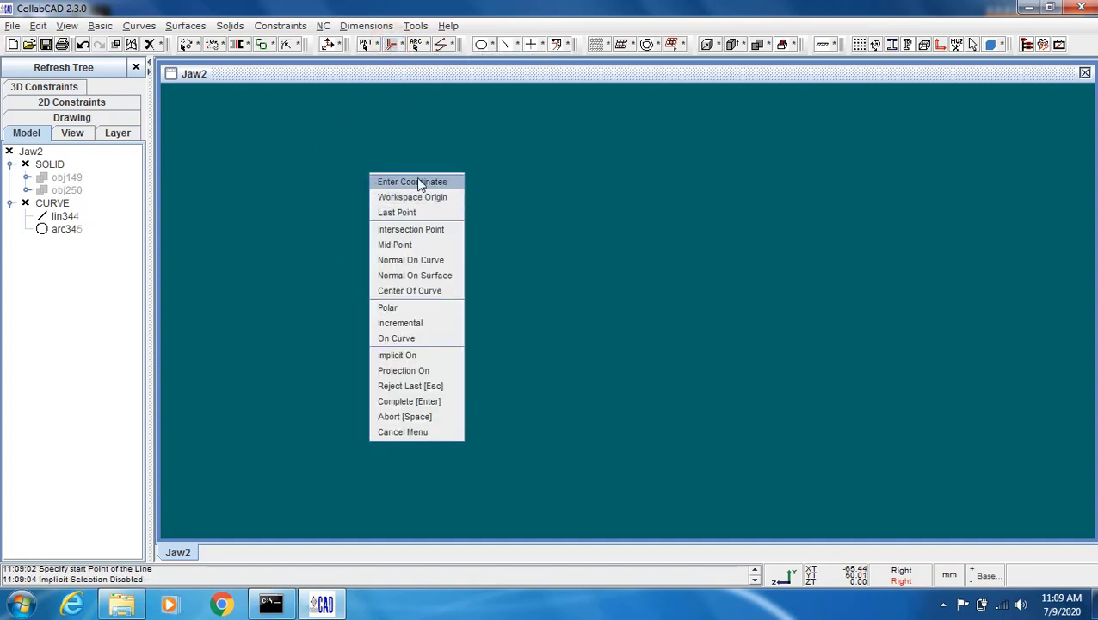
pyautogui.click(412, 182)
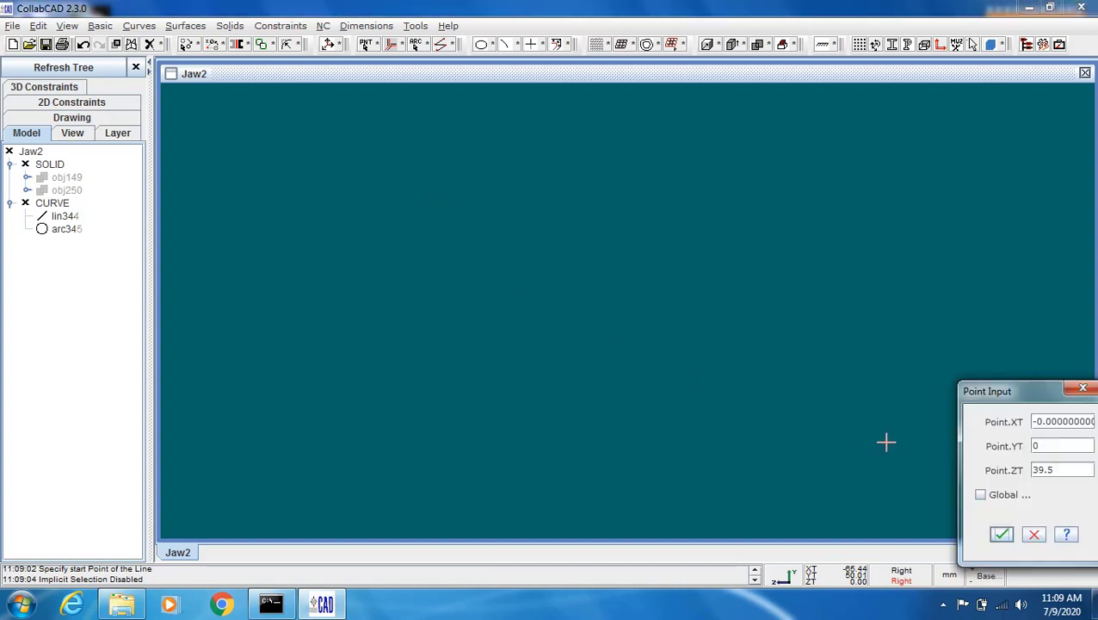
pyautogui.doubleClick(1075, 420)
pyautogui.write('-25')
pyautogui.doubleClick(1064, 471)
pyautogui.write('-')
pyautogui.click(1001, 535)
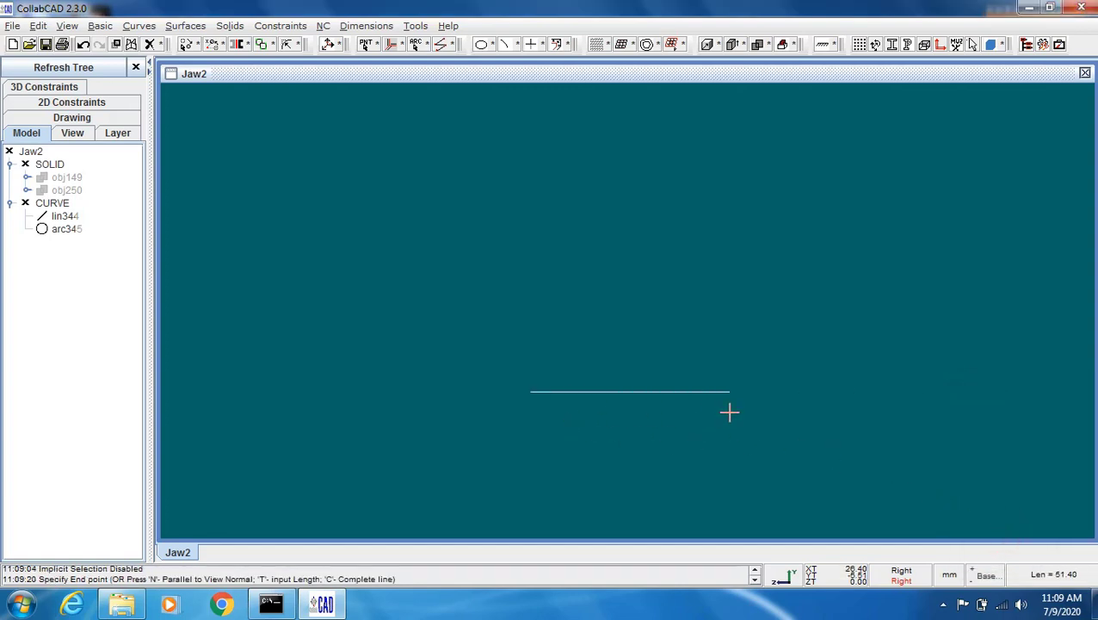
pyautogui.press('t')
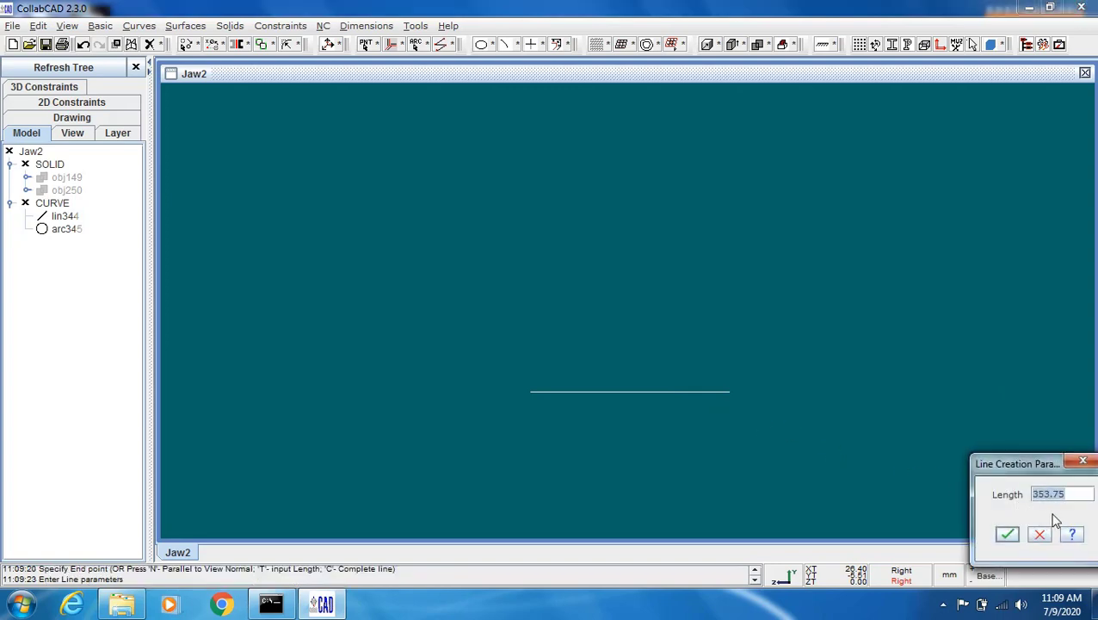